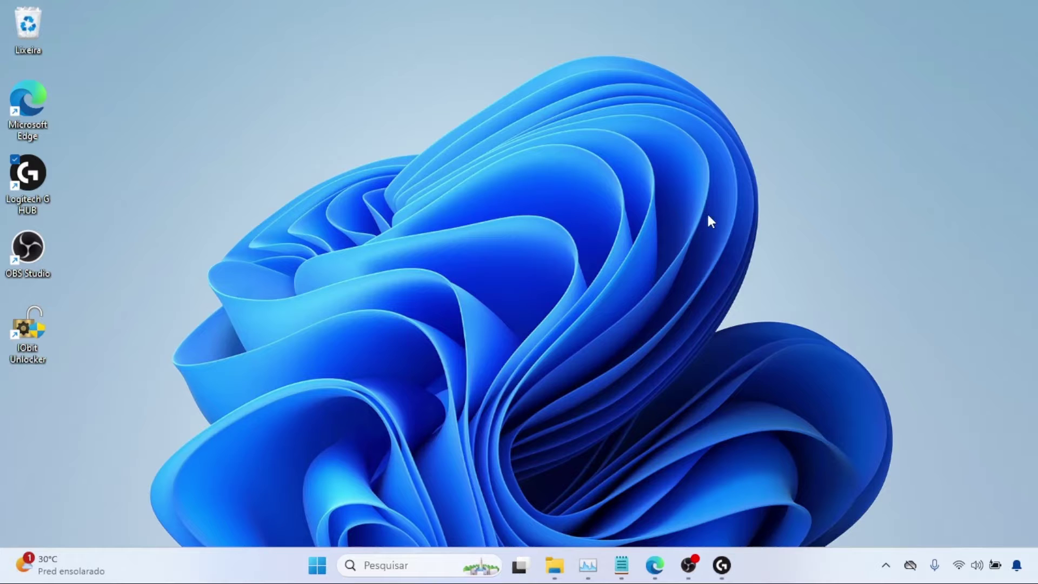
View the IObit Unlocker download page in Microsoft Edge and minimize the browser.
click(657, 574)
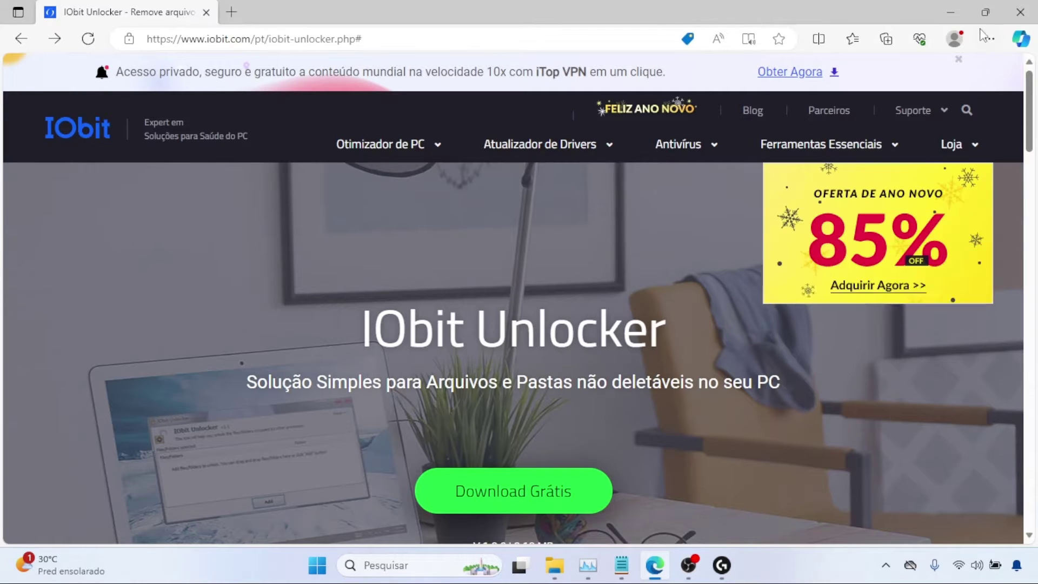
click(953, 8)
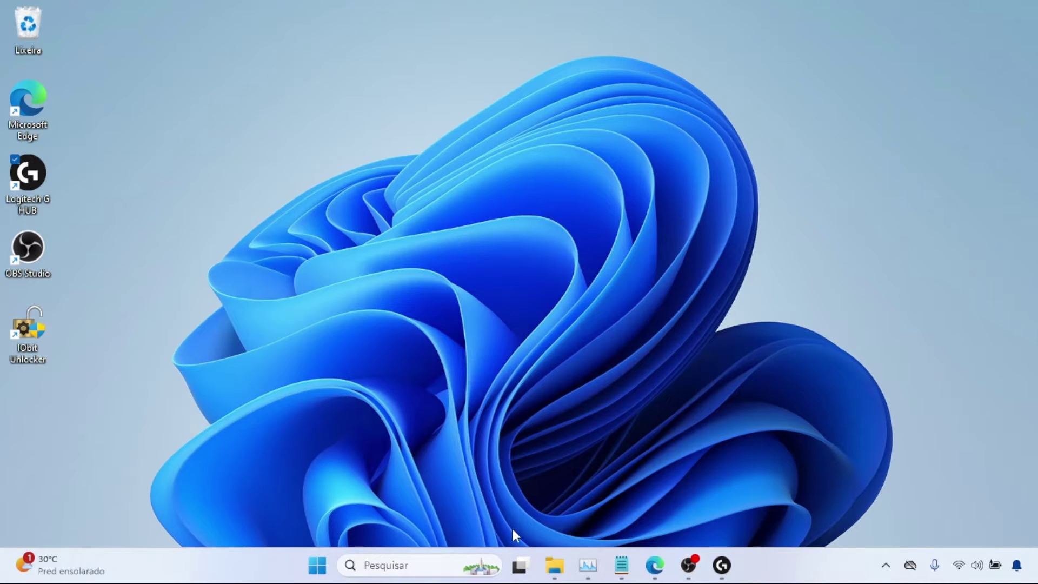
Switch to File Explorer and browse to the C:\Windows\System32 folder.
click(563, 569)
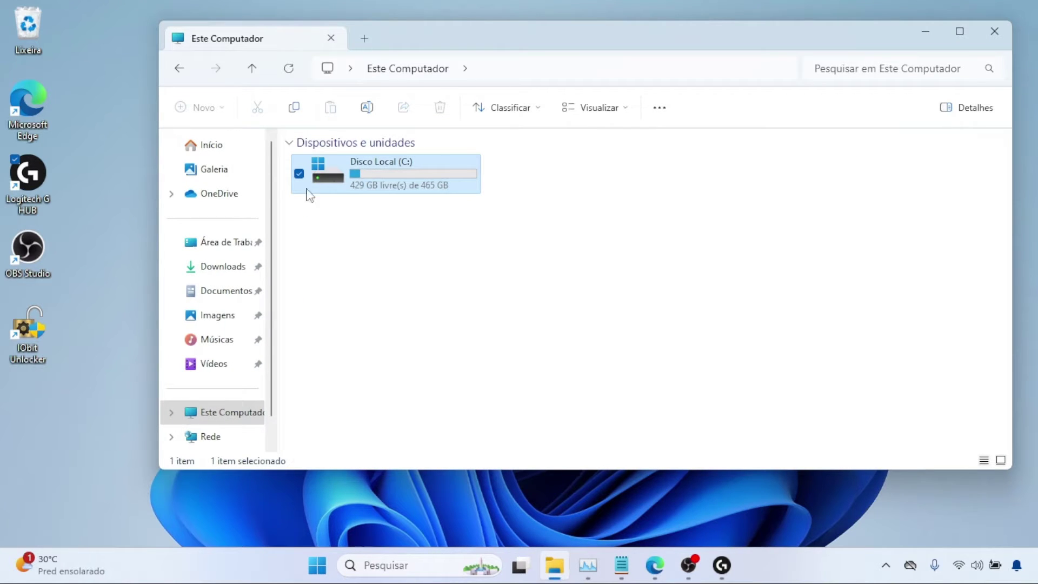
mouse_move(409, 169)
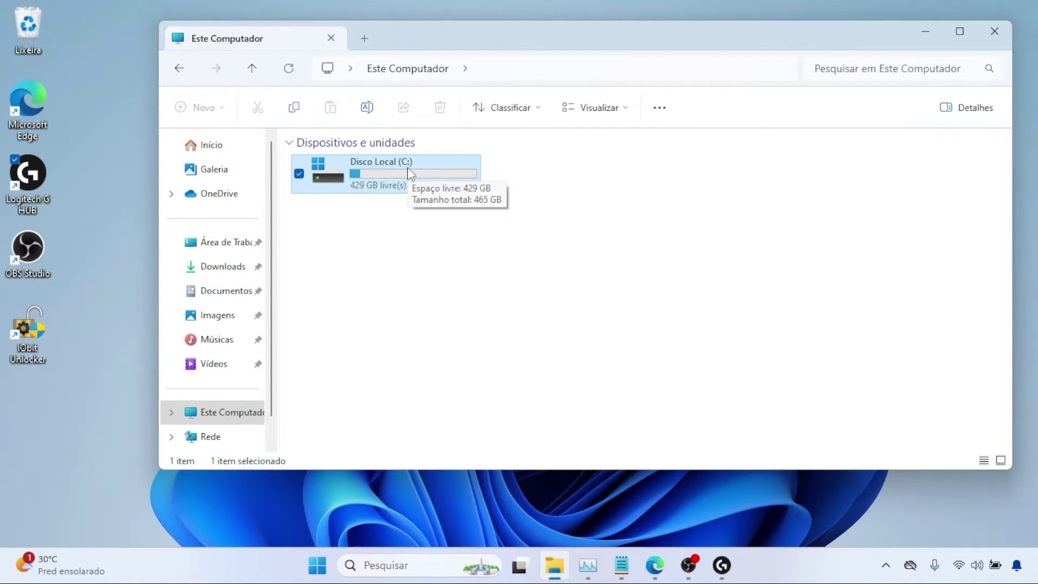
double_click(408, 172)
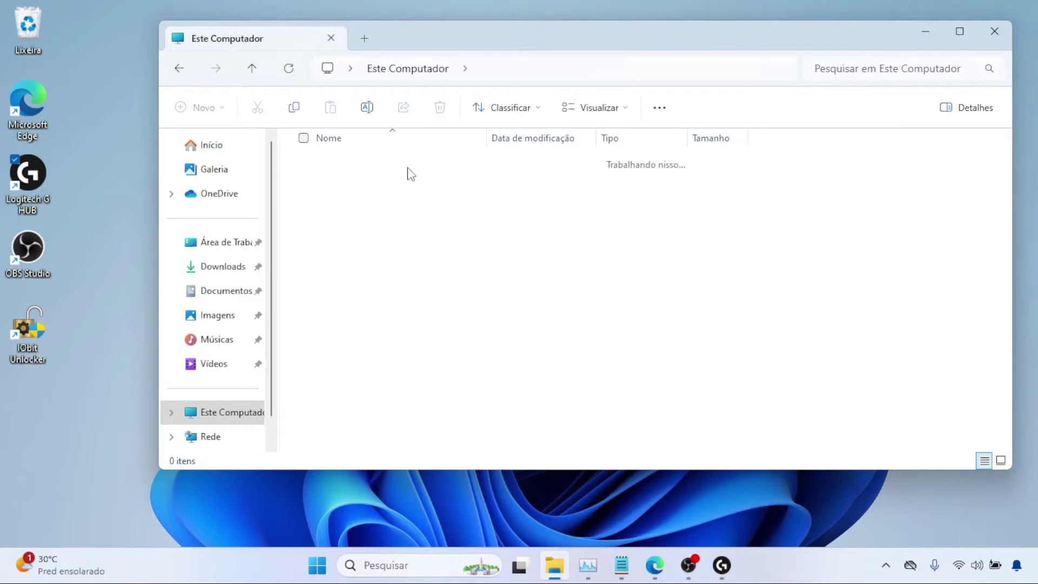
mouse_move(409, 171)
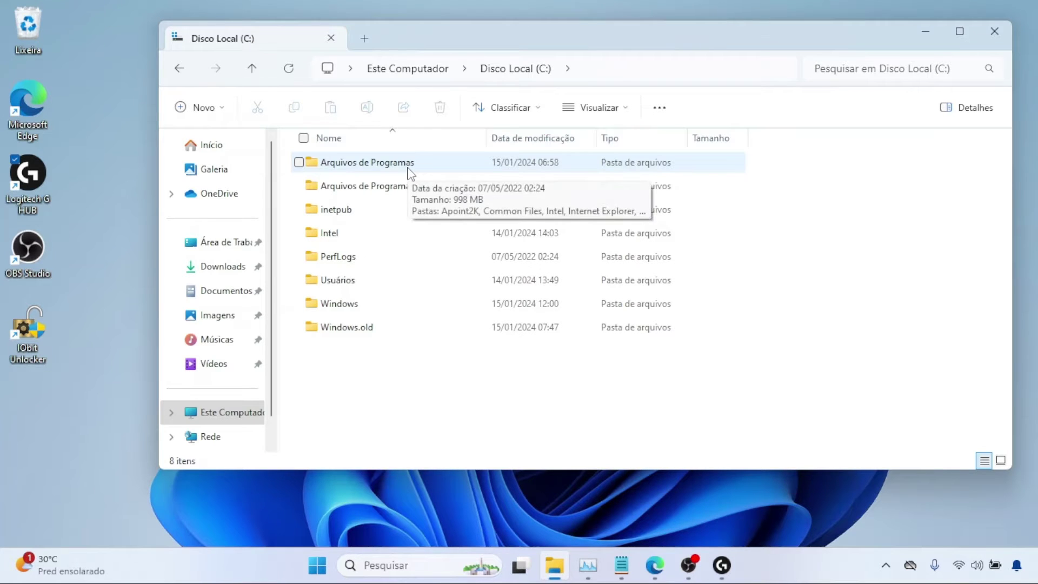
double_click(347, 307)
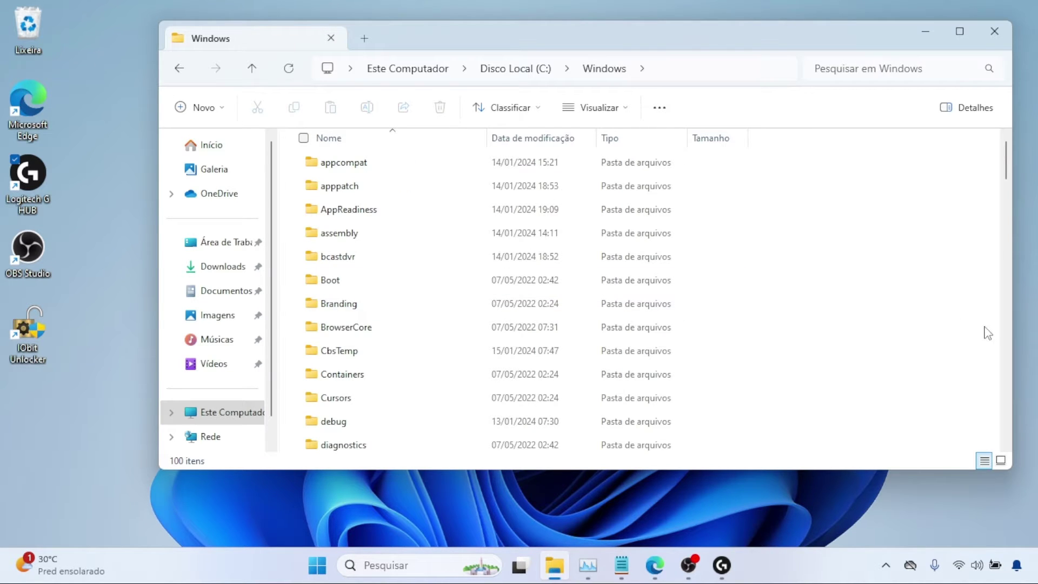
click(1006, 351)
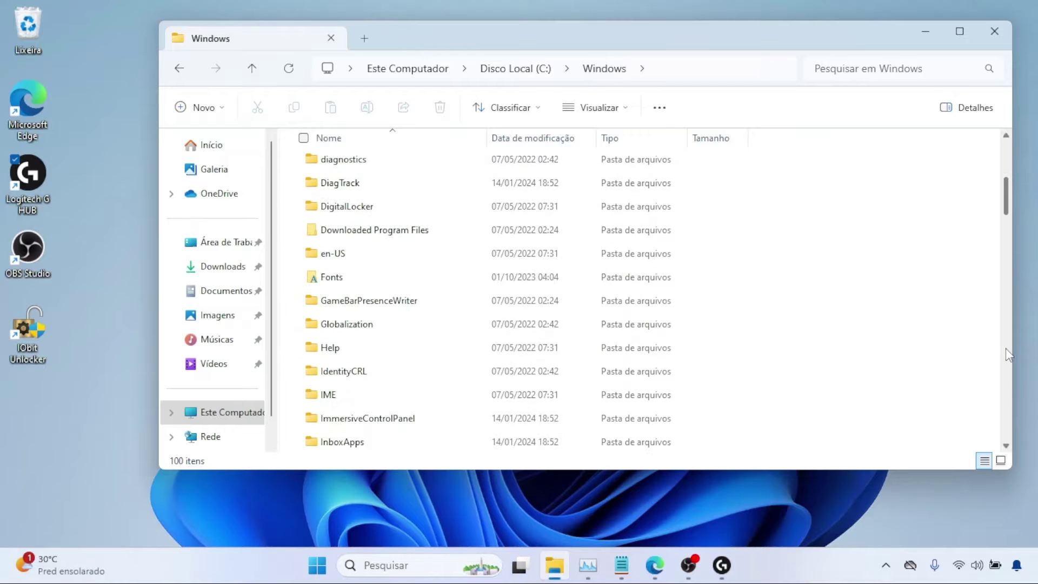
click(1007, 354)
click(1007, 354)
click(1008, 354)
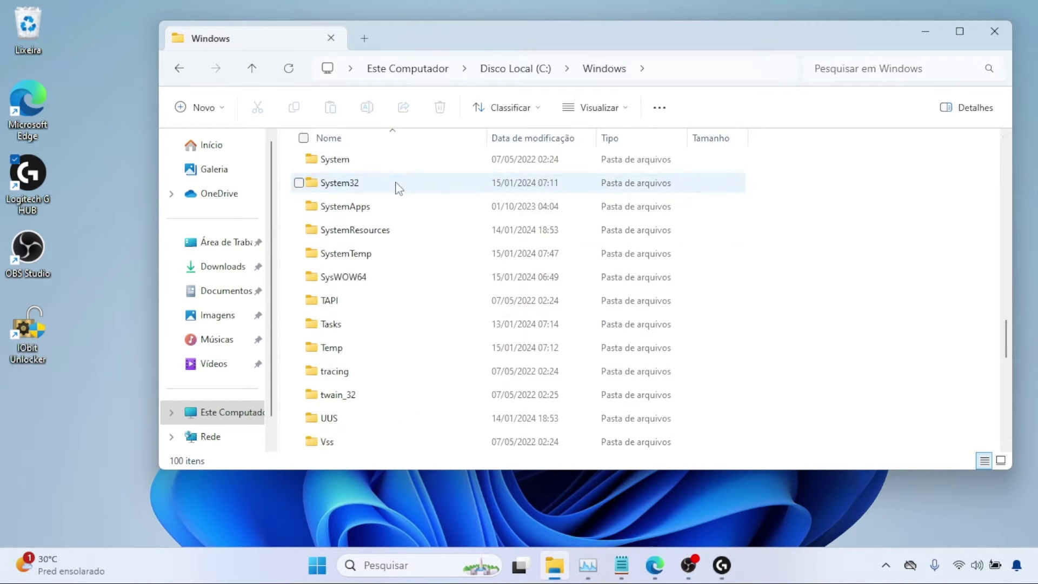
double_click(346, 185)
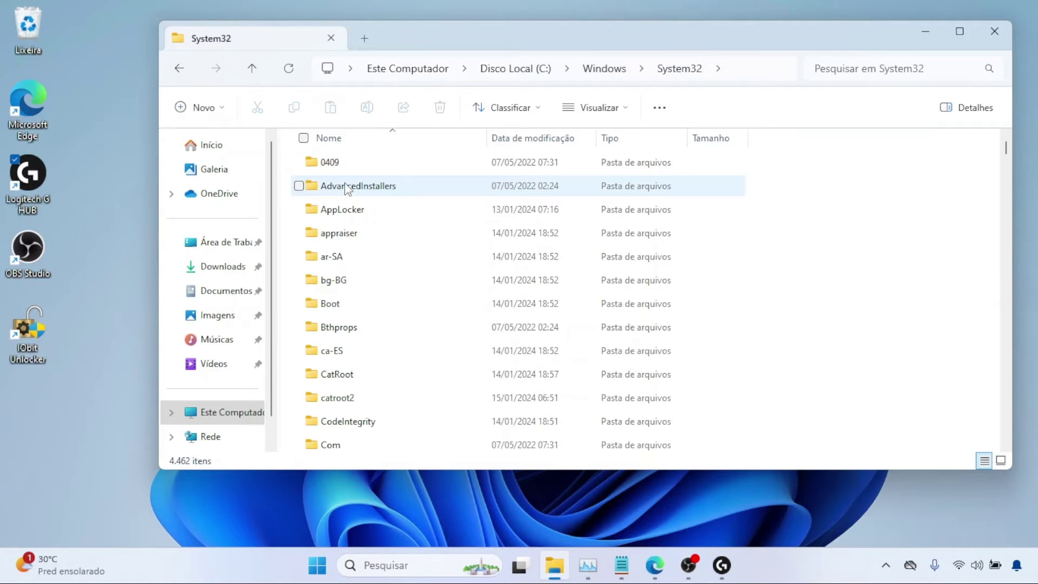
Check the file names listed in the Notepad note and search the System32 folder for sc.exe.
click(862, 70)
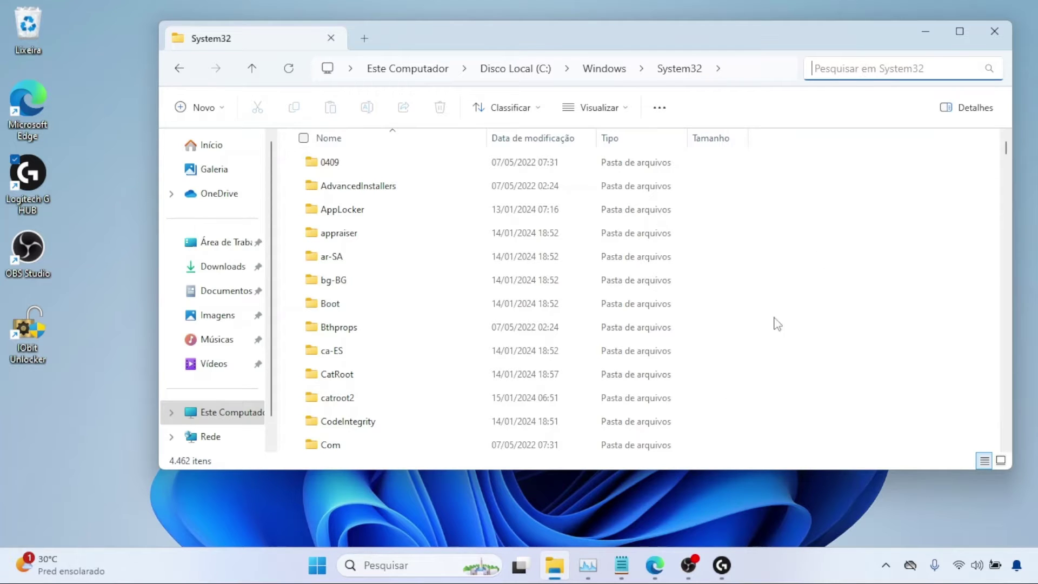
click(621, 565)
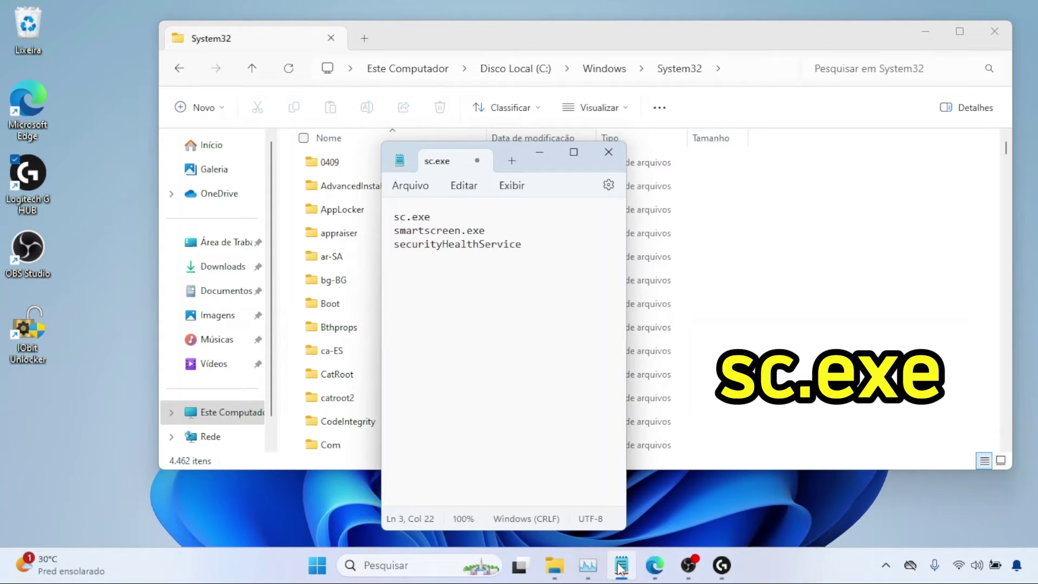
click(621, 566)
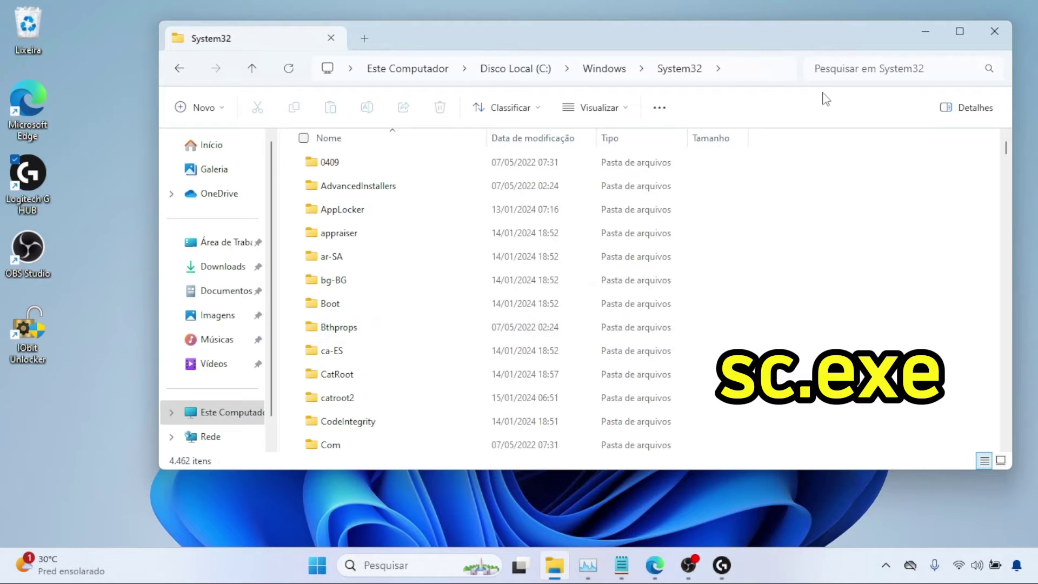
click(831, 77)
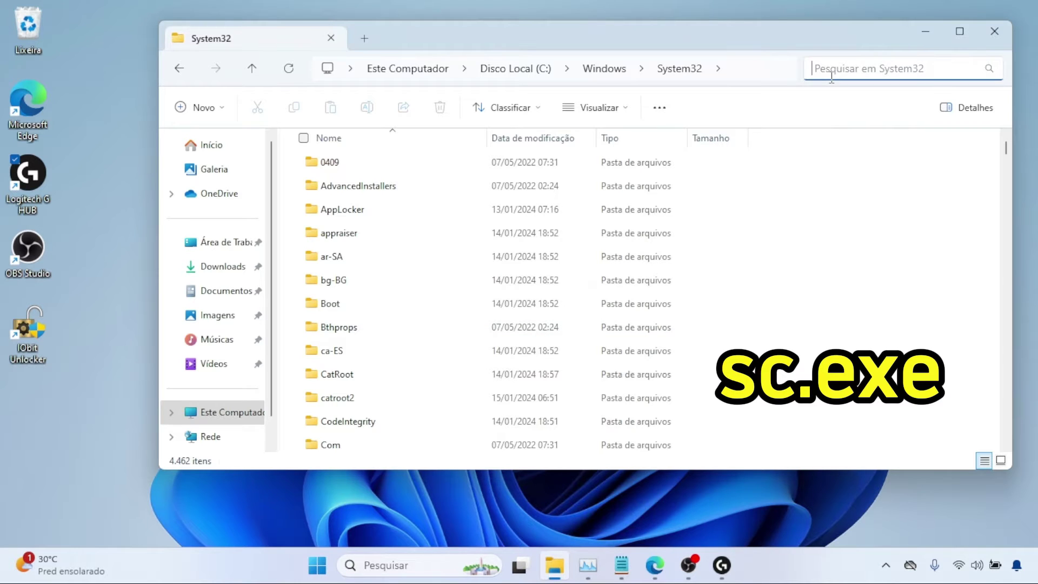
text(sc.)
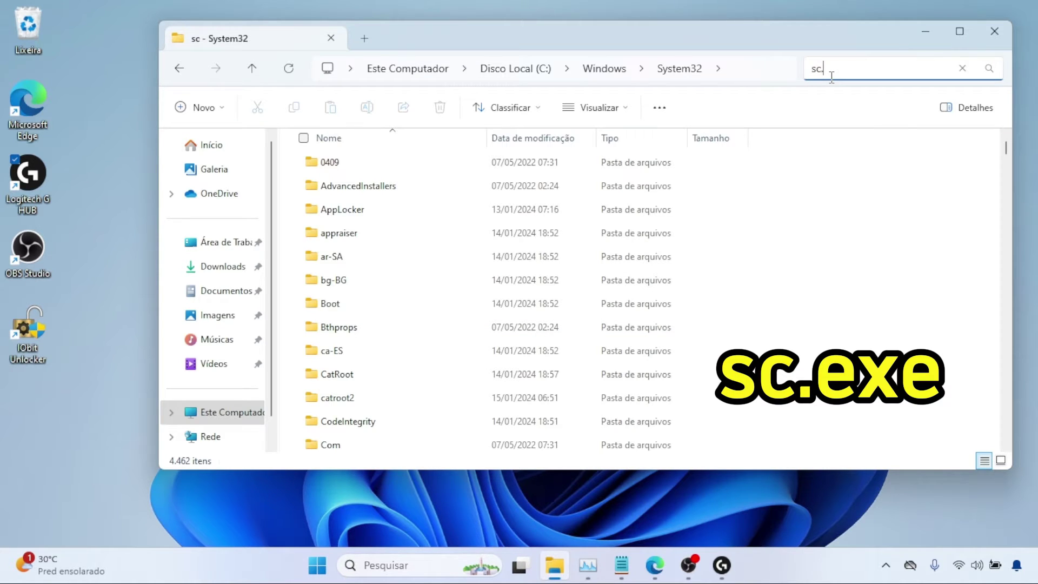
text(exe)
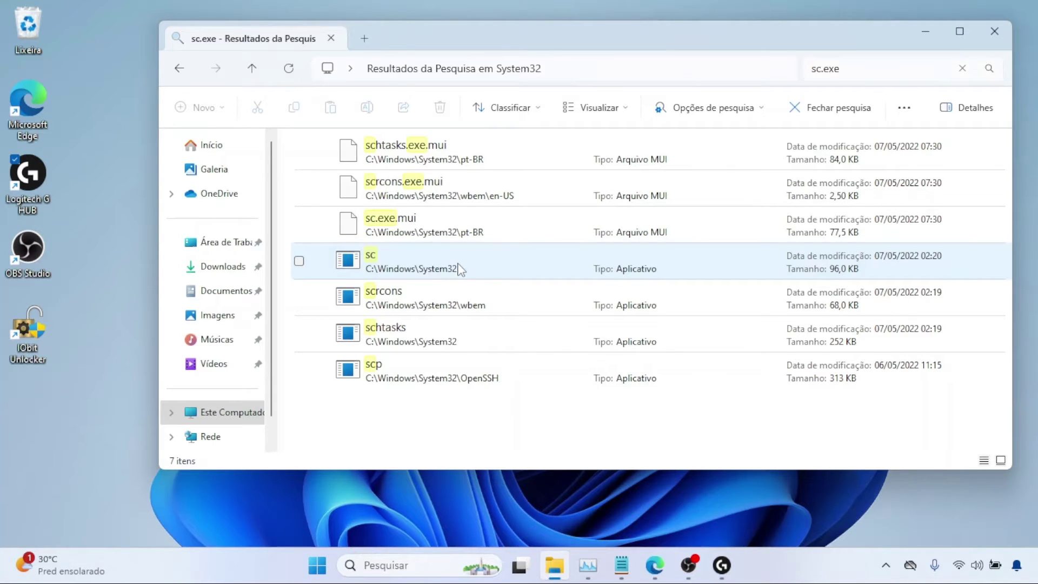
Load the sc application from C:\Windows\System32 into IObit Unlocker and allow the program to run.
right_click(458, 267)
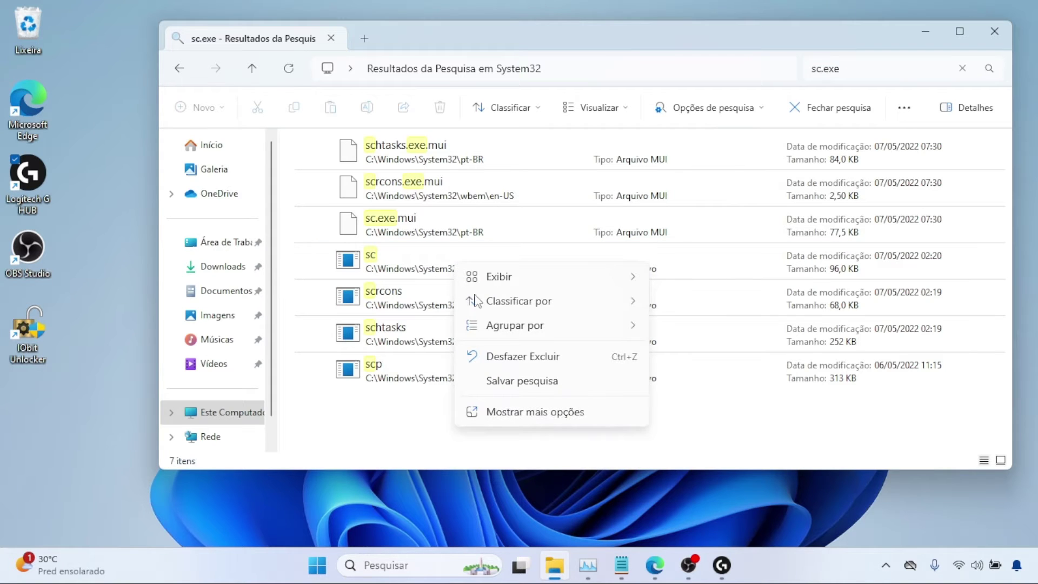
click(520, 415)
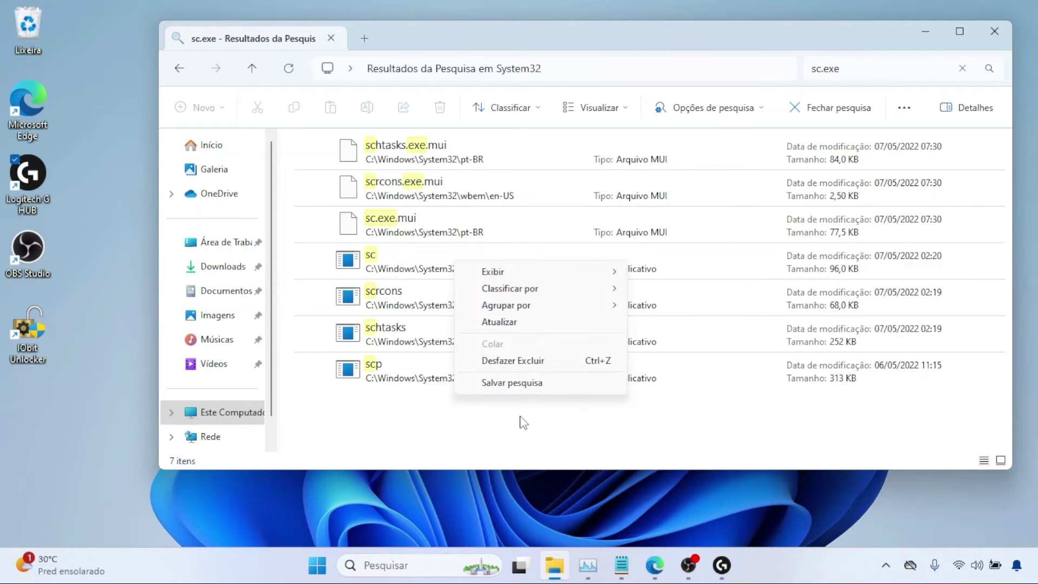
click(425, 268)
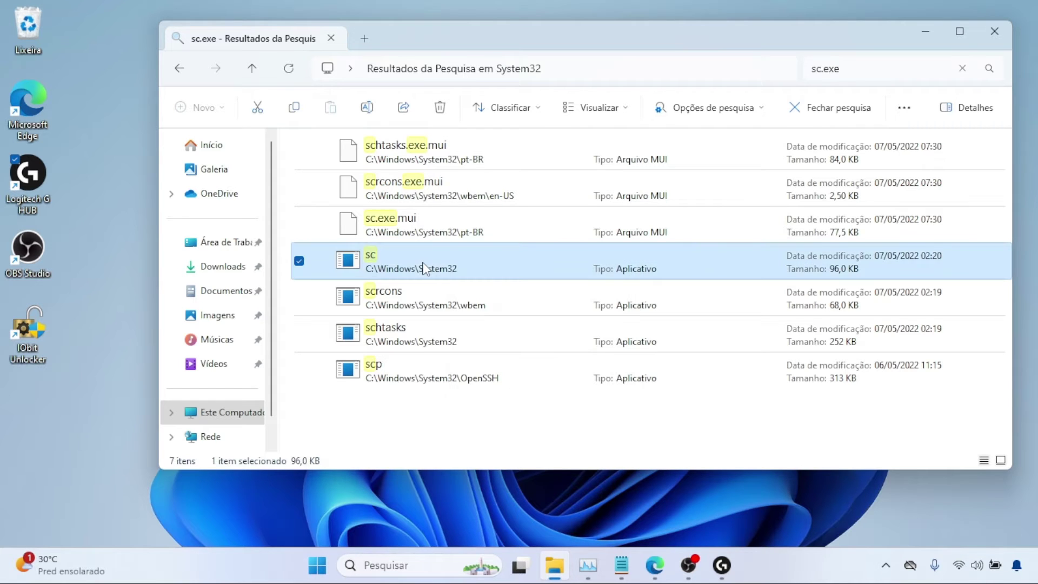
right_click(424, 268)
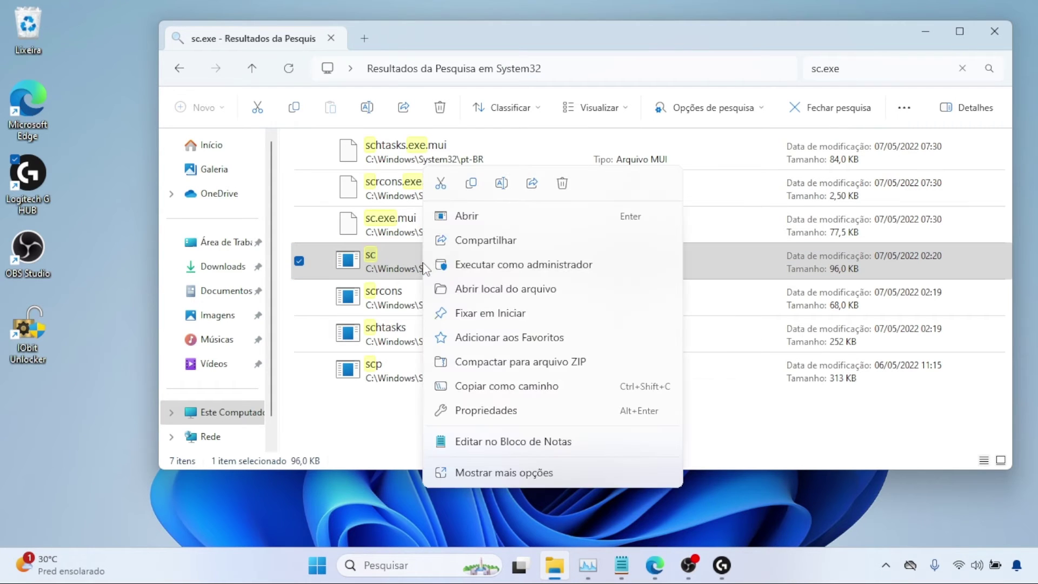
click(496, 470)
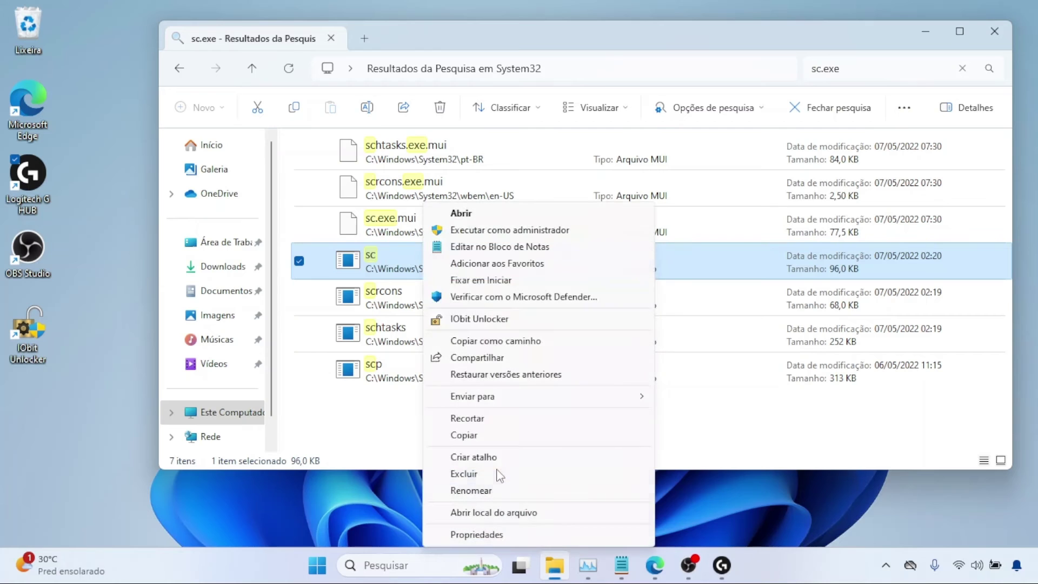
click(498, 320)
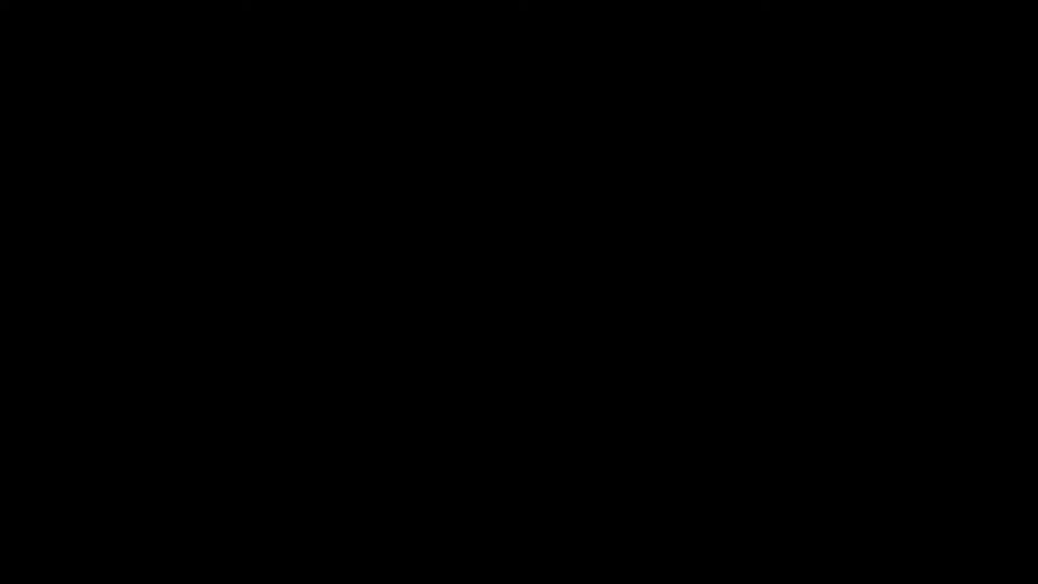
click(441, 412)
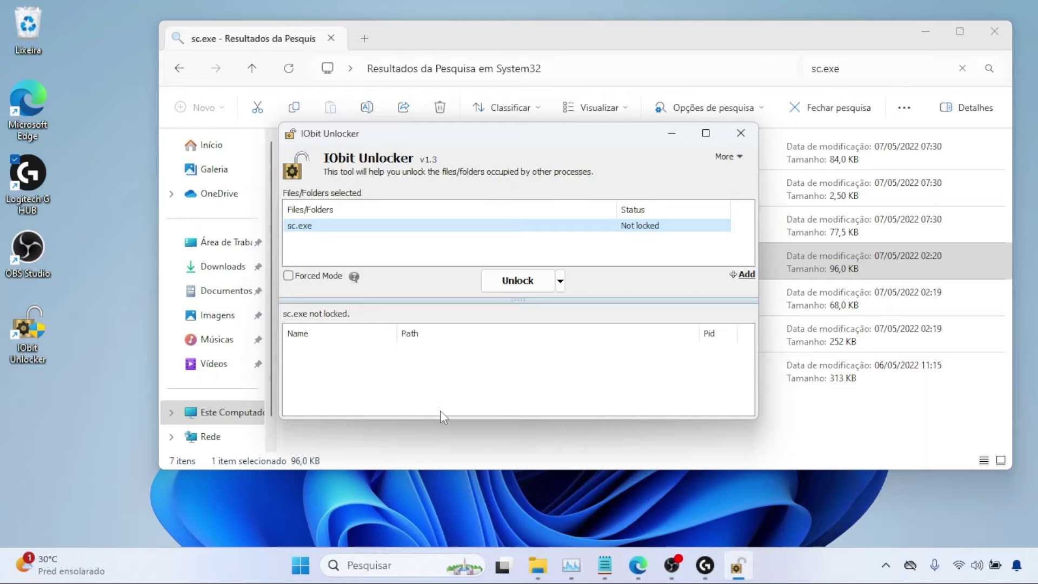
Permanently delete sc.exe with the Unlock & Delete option and close IObit Unlocker.
click(561, 281)
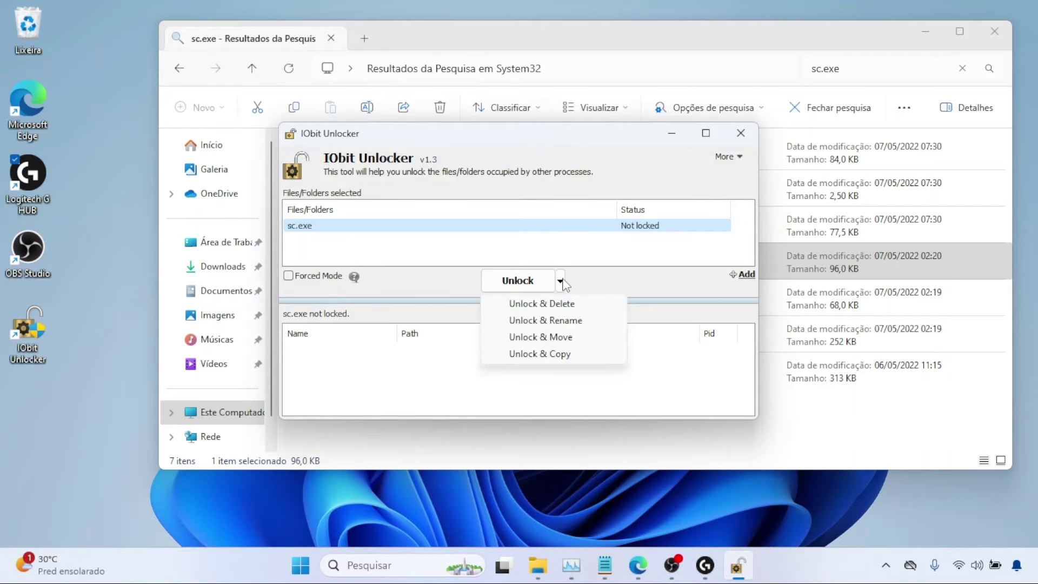
click(557, 307)
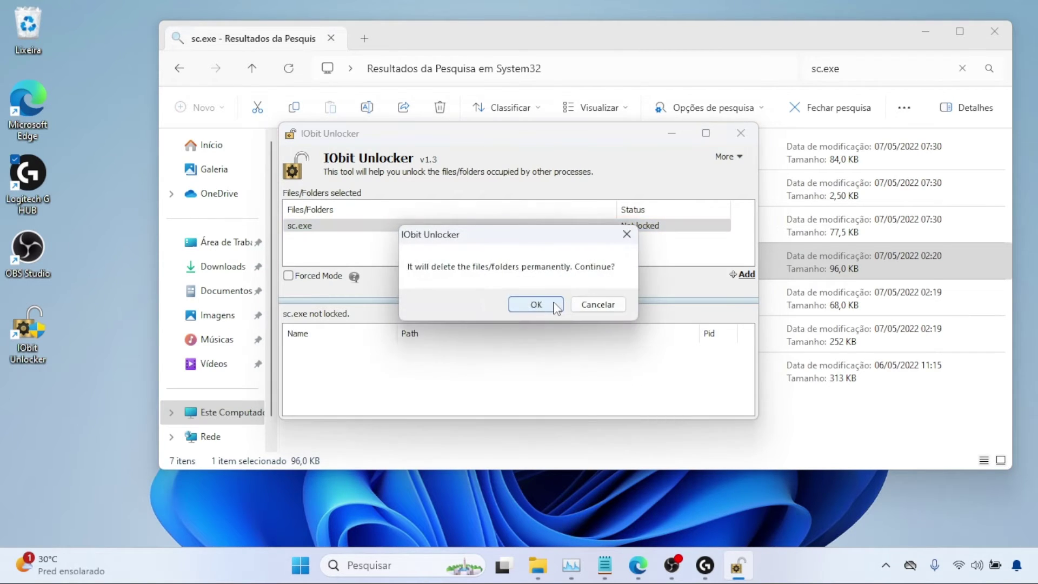
click(555, 307)
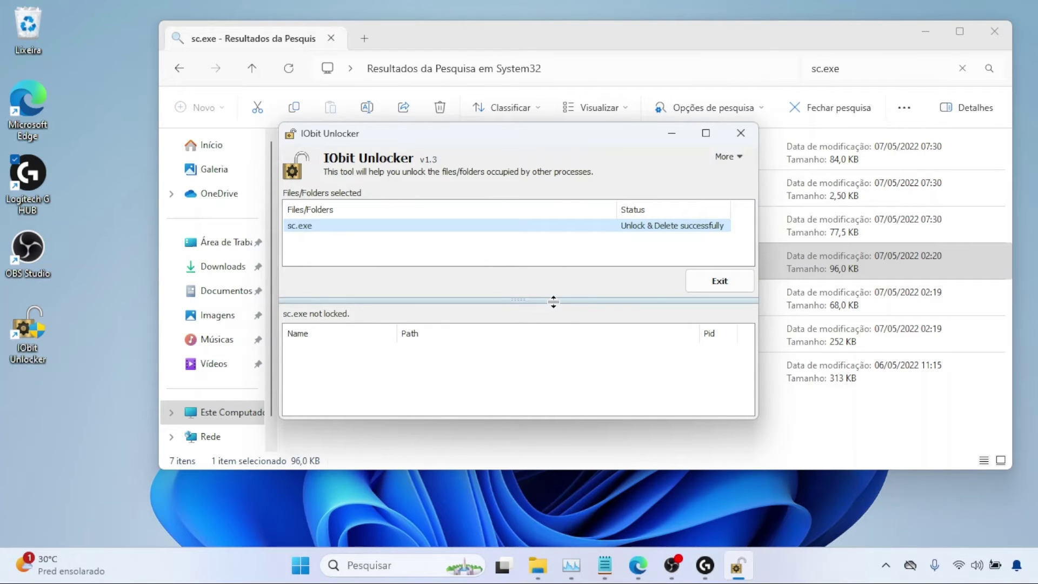
click(751, 136)
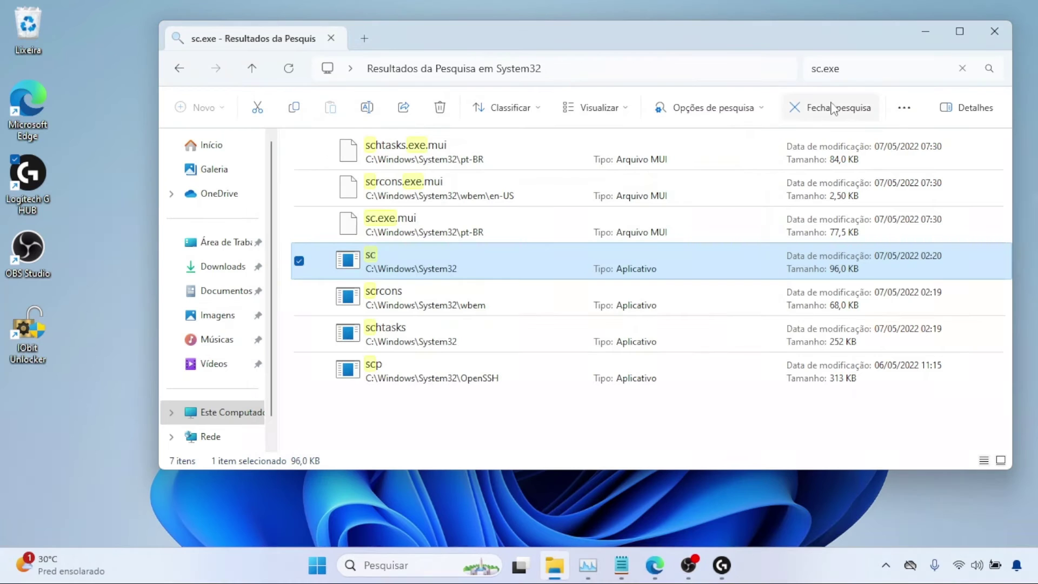
Copy the name smartscreen.exe from the Notepad note and search the System32 folder for it.
click(622, 564)
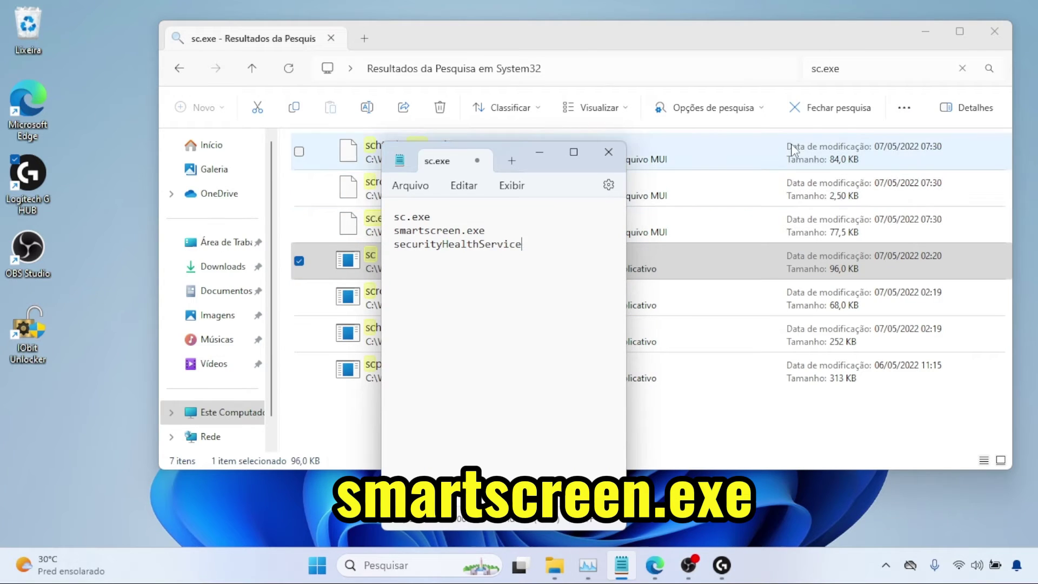
drag(460, 230, 465, 230)
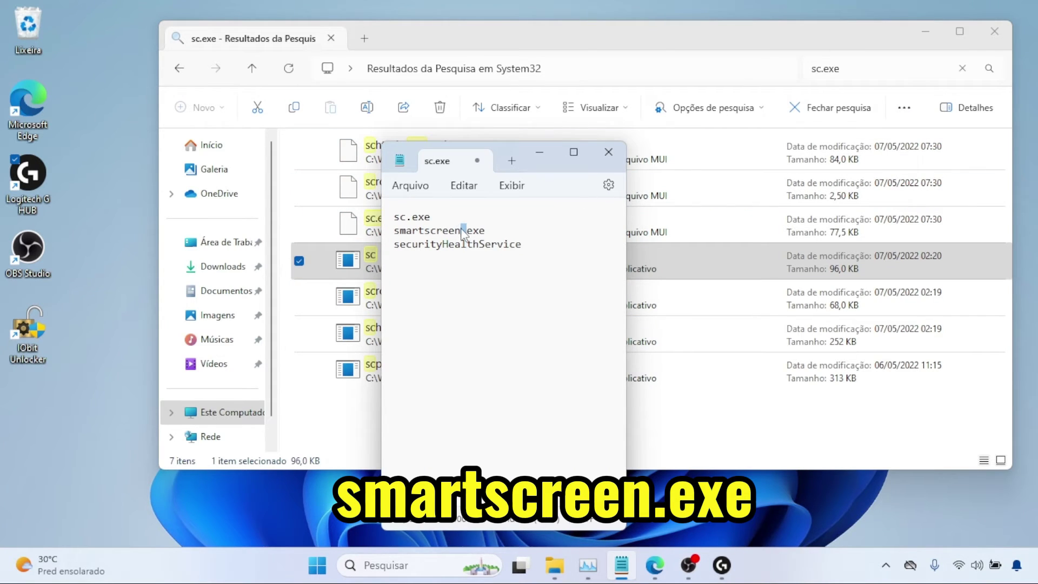
triple_click(461, 230)
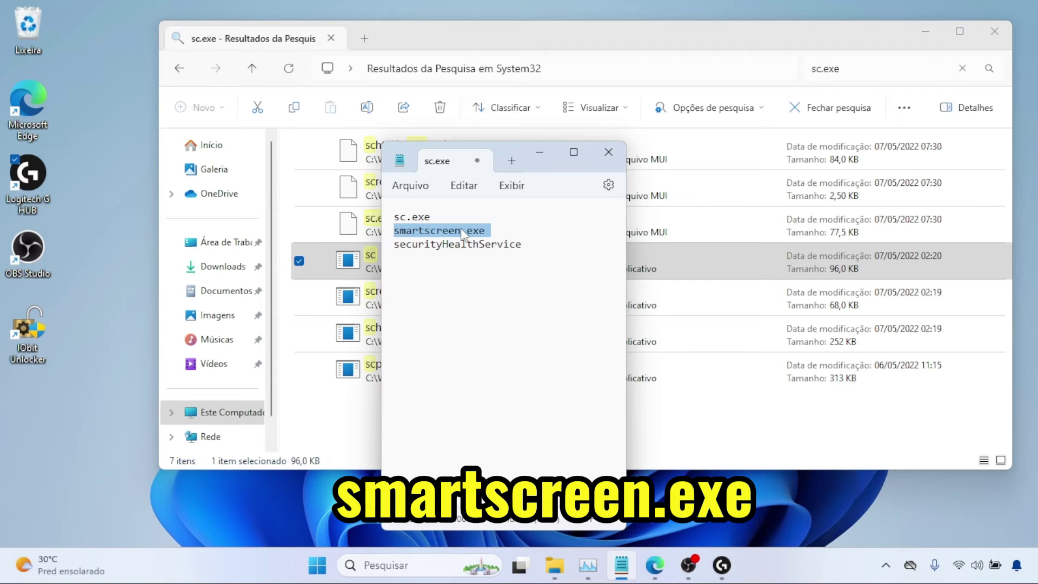
right_click(460, 231)
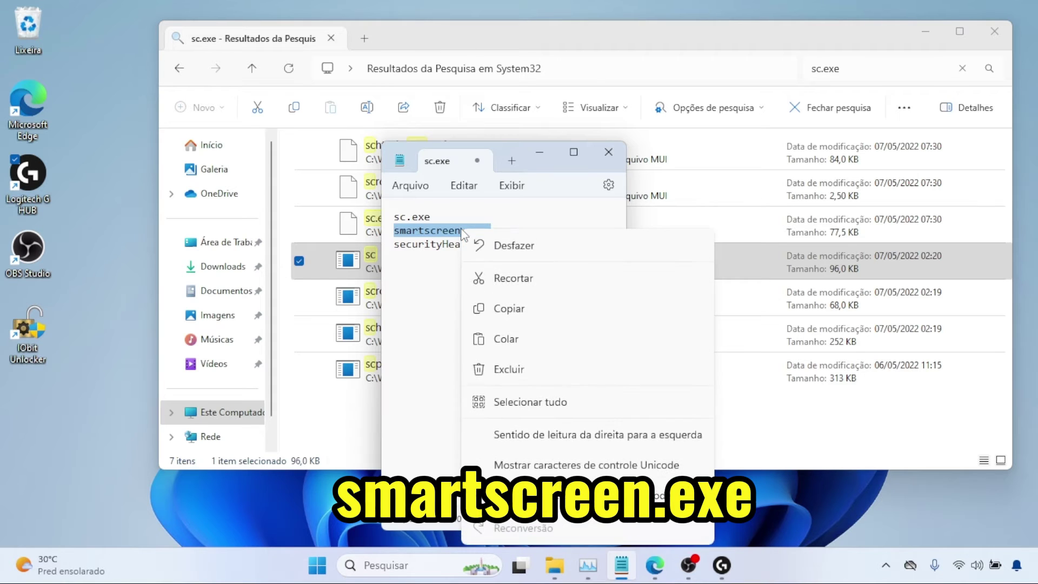
click(503, 308)
click(847, 72)
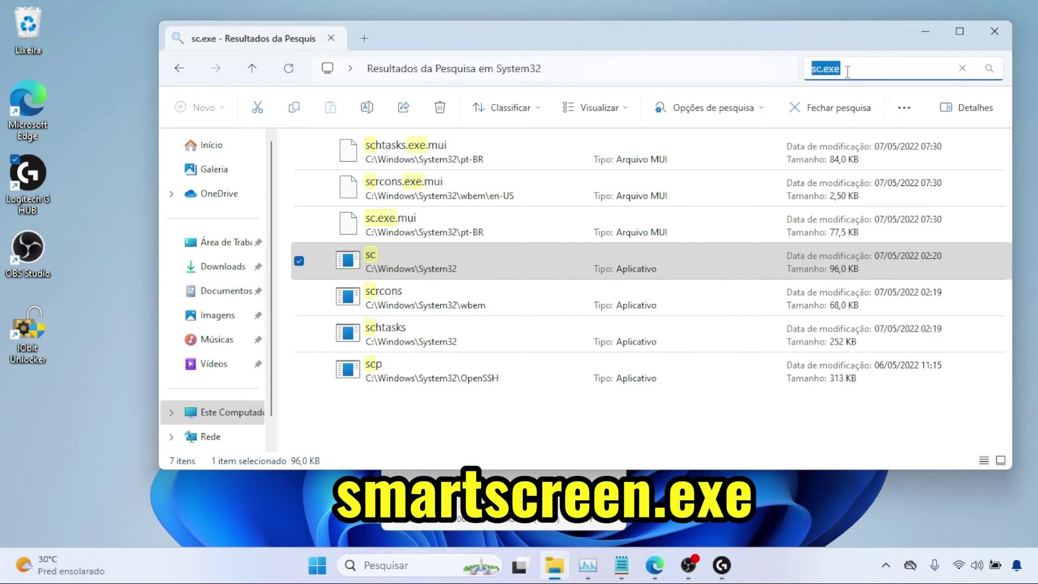
key(ctrl+v)
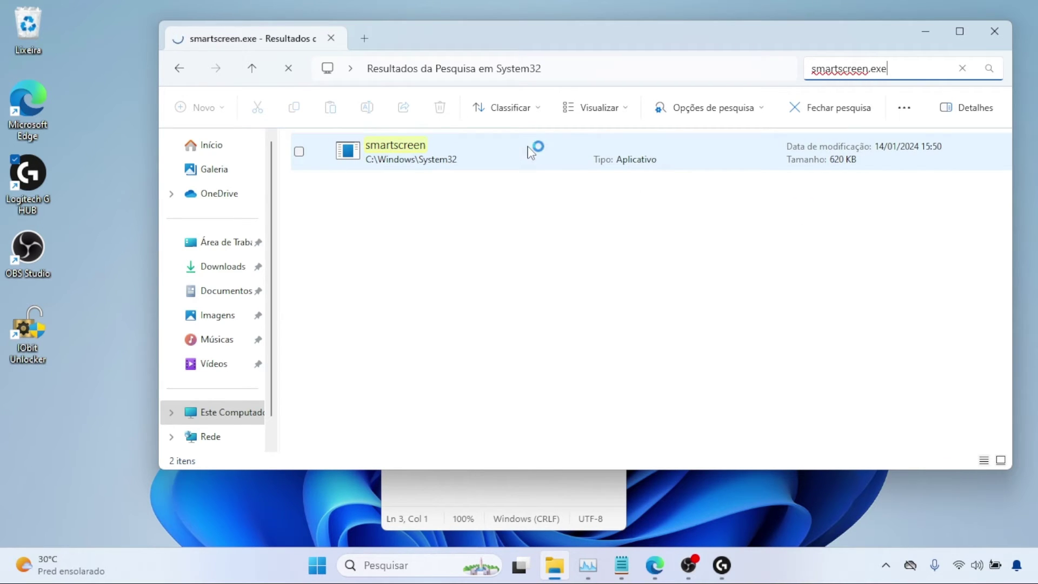
Load the smartscreen application from C:\Windows\System32 into IObit Unlocker.
right_click(529, 151)
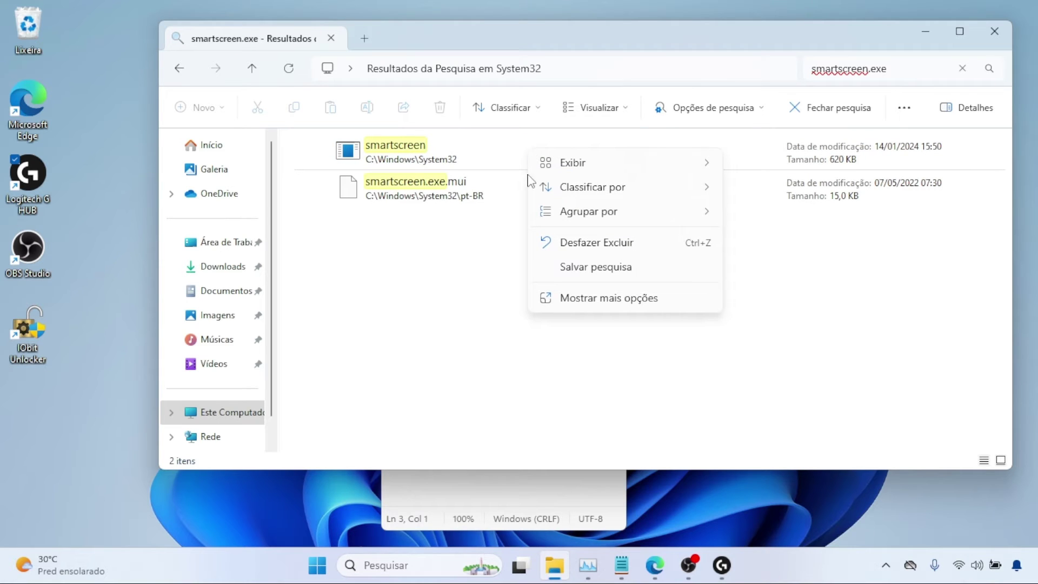
click(558, 298)
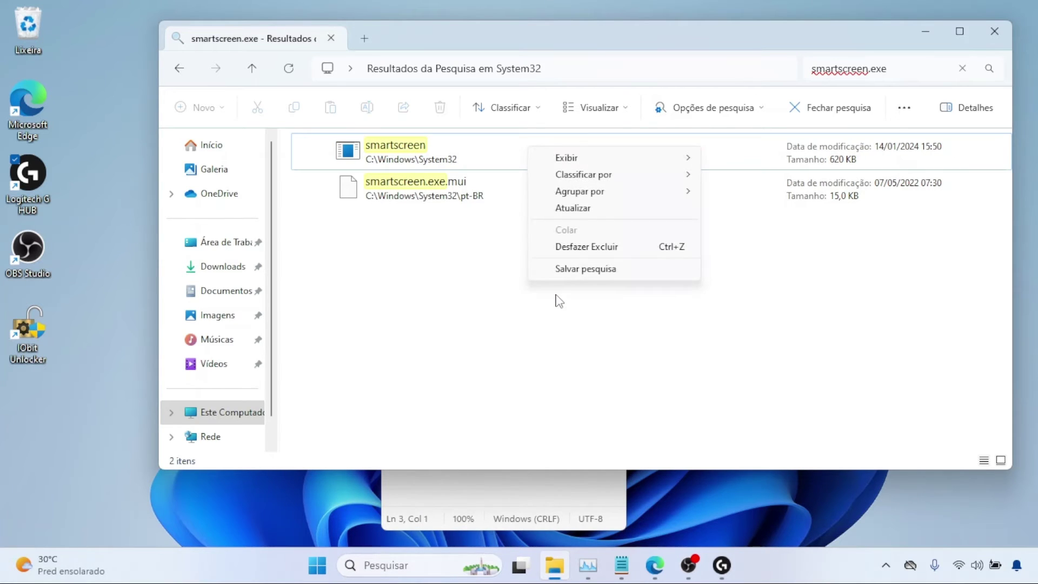
click(491, 156)
right_click(491, 156)
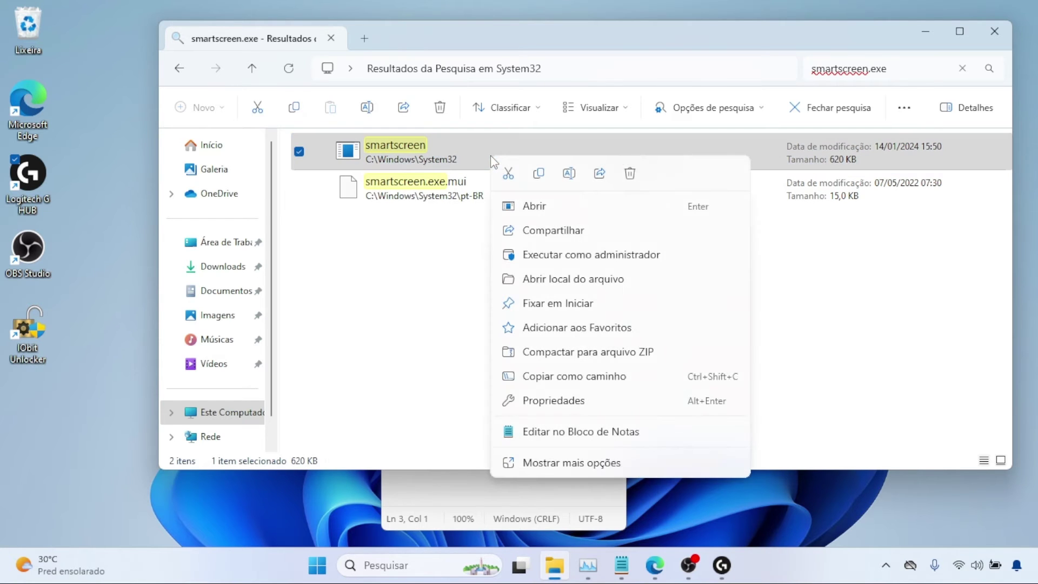
click(574, 464)
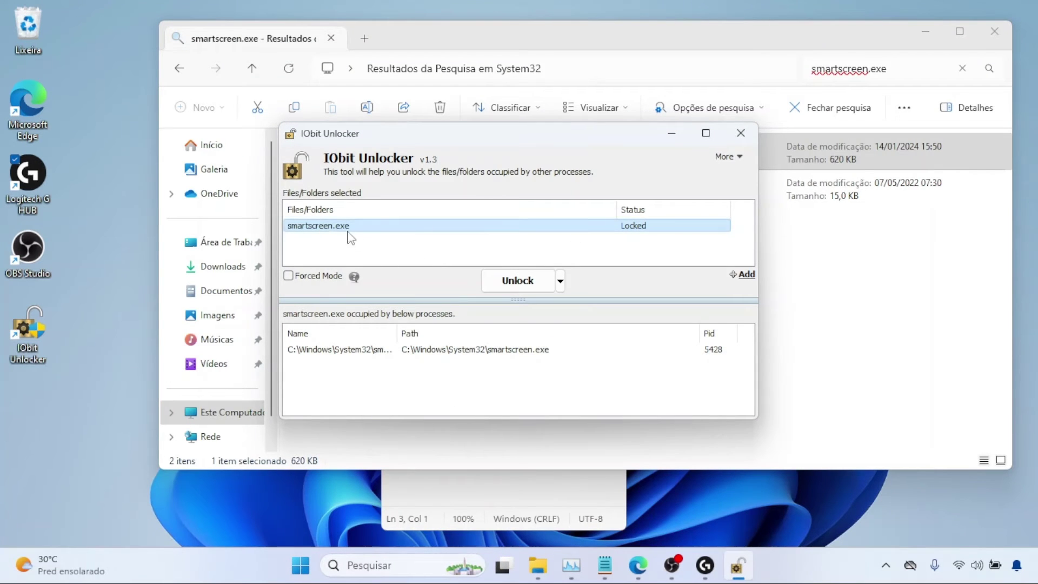
Permanently delete smartscreen.exe with the Unlock & Delete option and close IObit Unlocker.
click(560, 281)
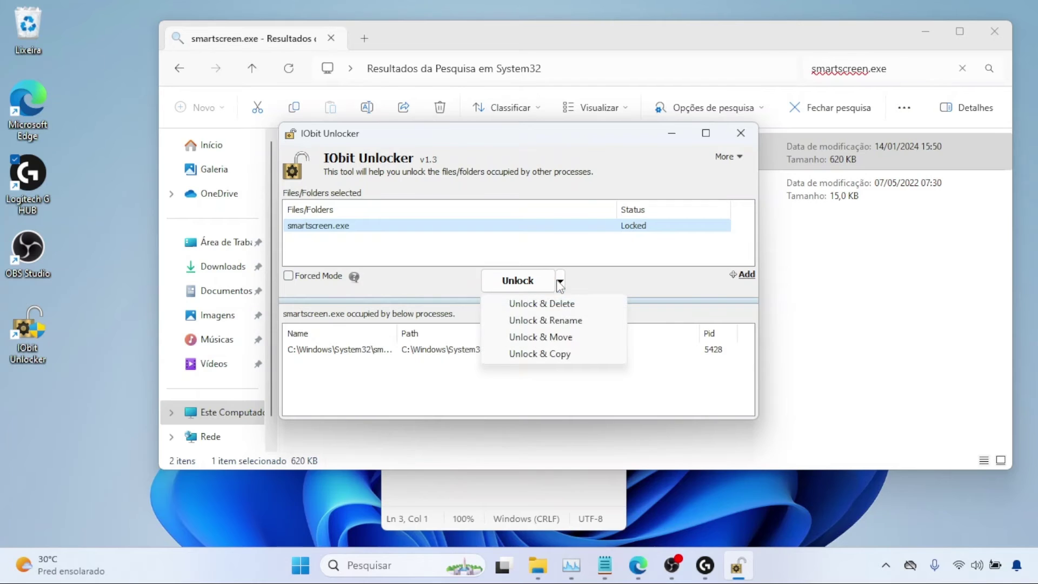
click(557, 305)
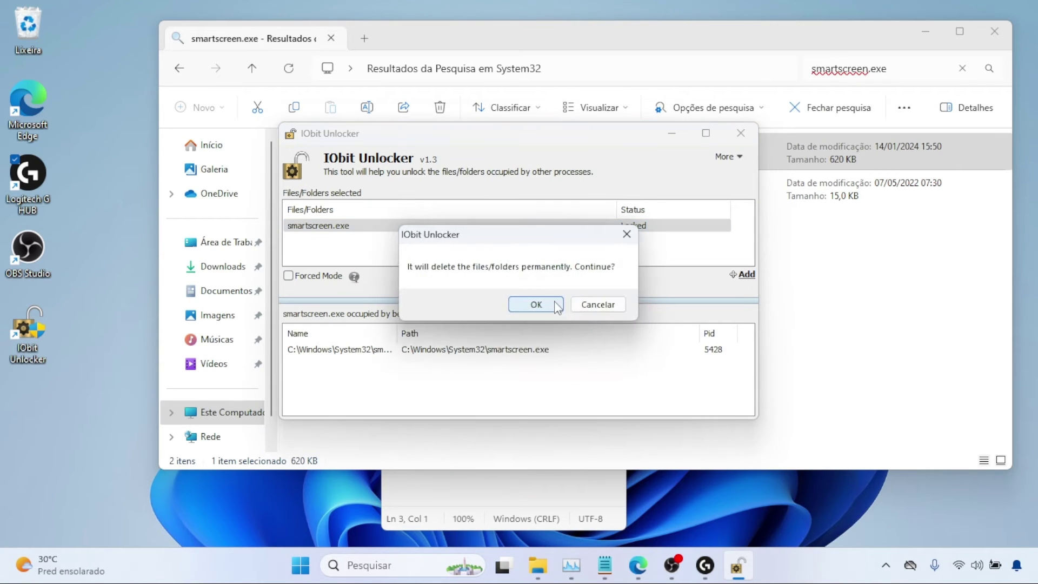
click(557, 305)
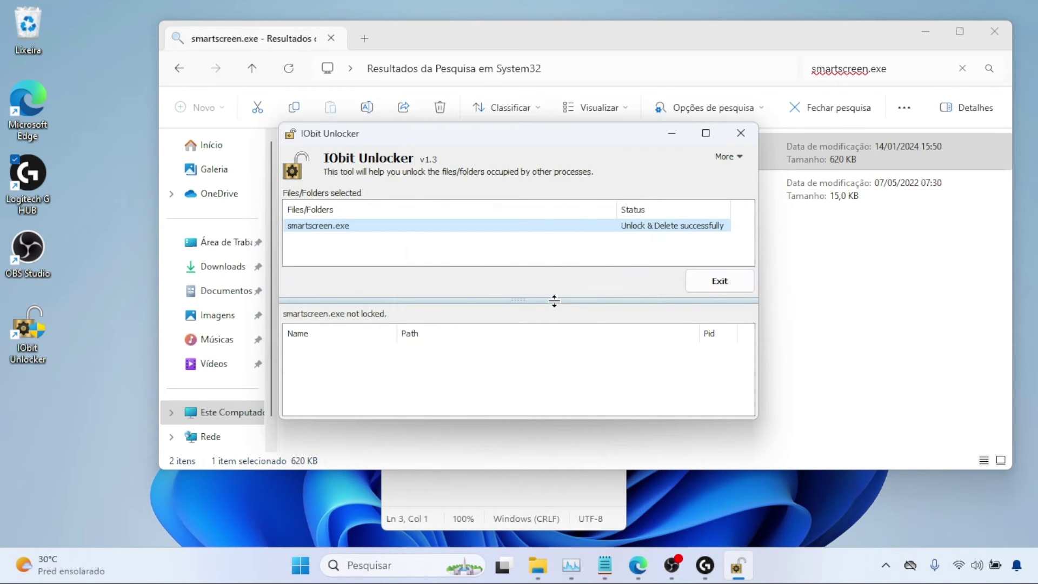
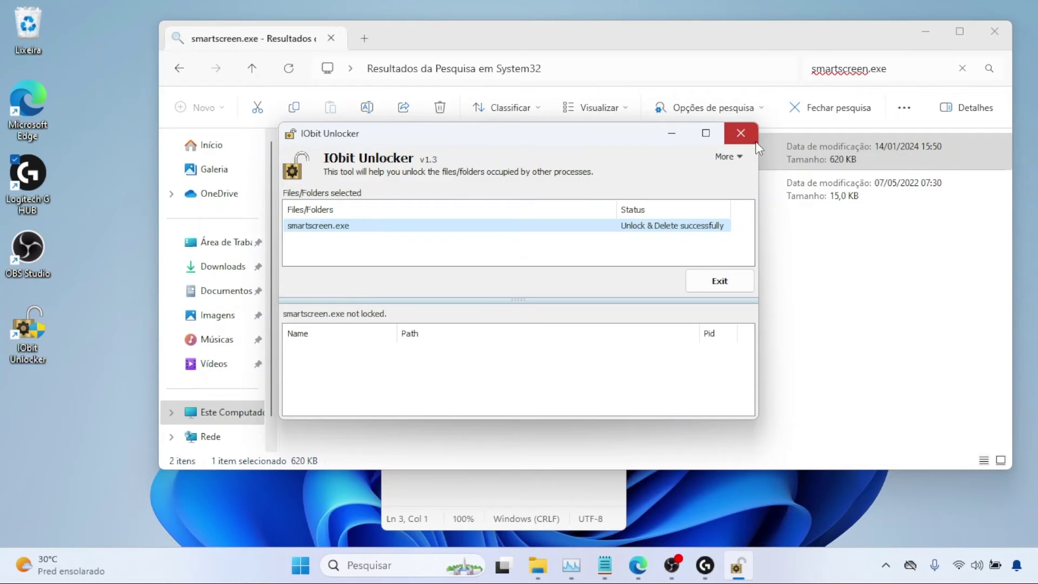
click(754, 141)
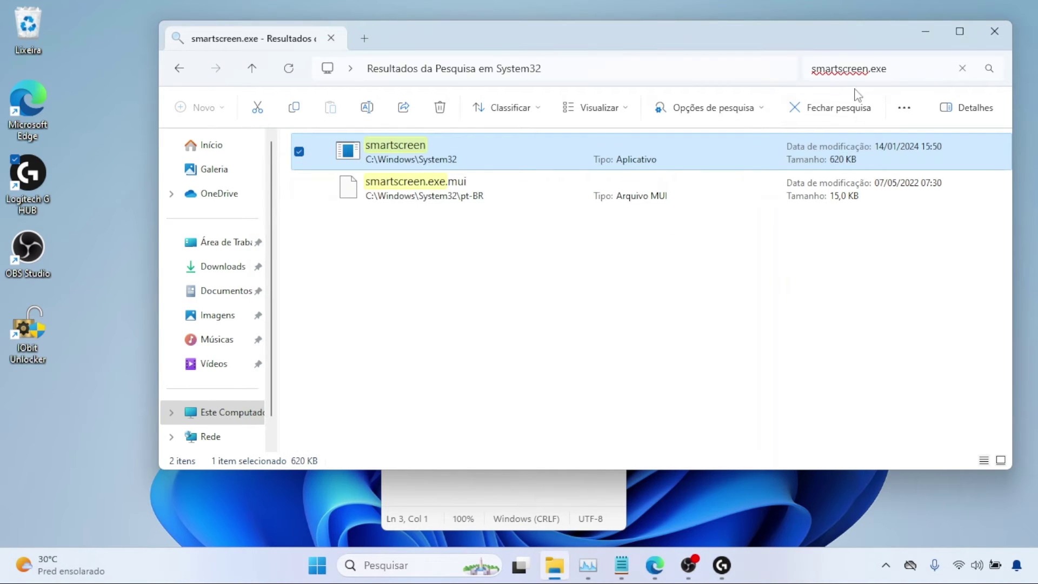
Copy the name securityHealthService from the Notepad note and search the System32 folder for it.
click(575, 484)
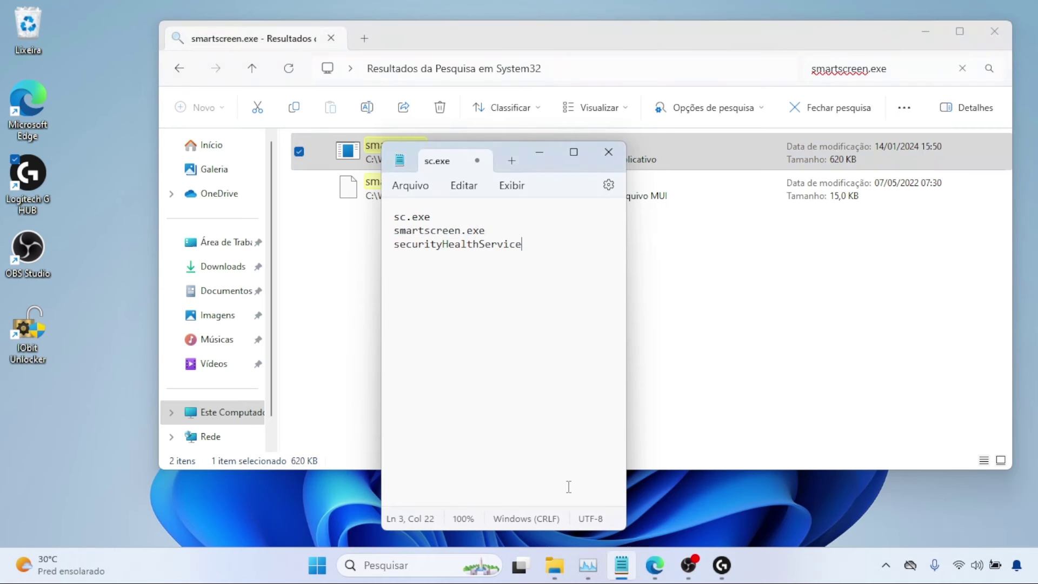
double_click(499, 245)
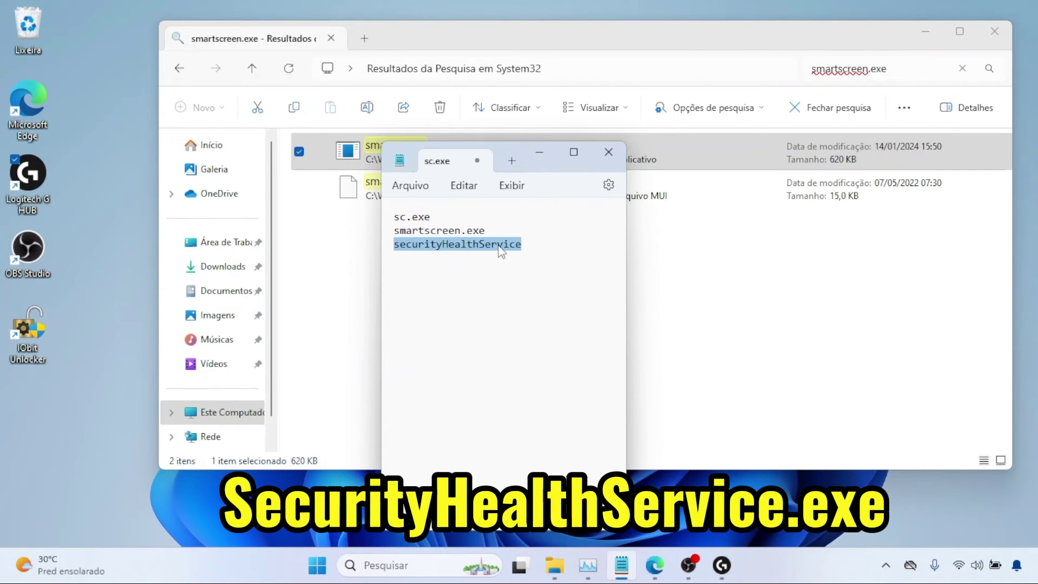
right_click(499, 249)
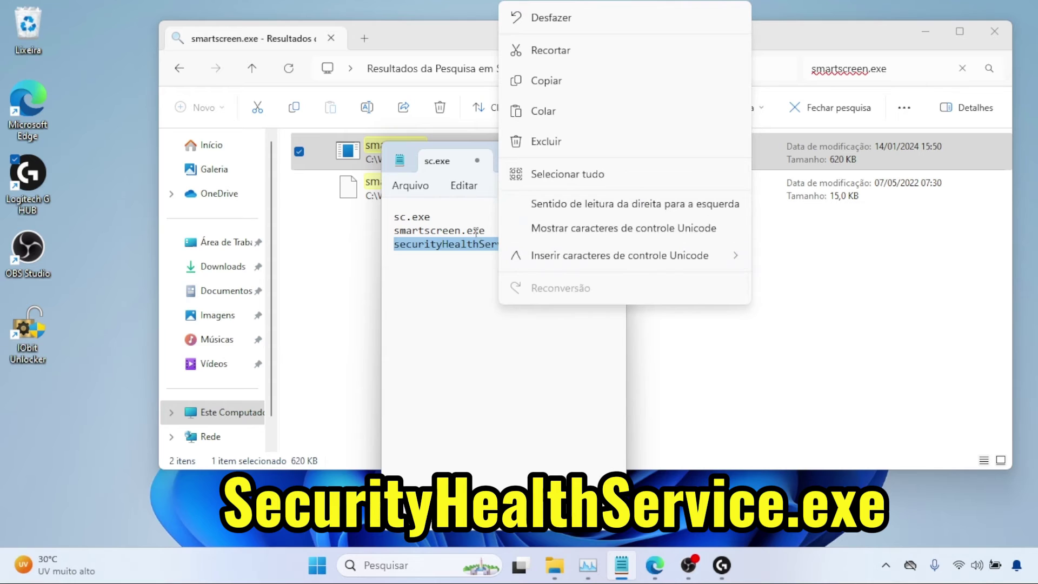
click(562, 81)
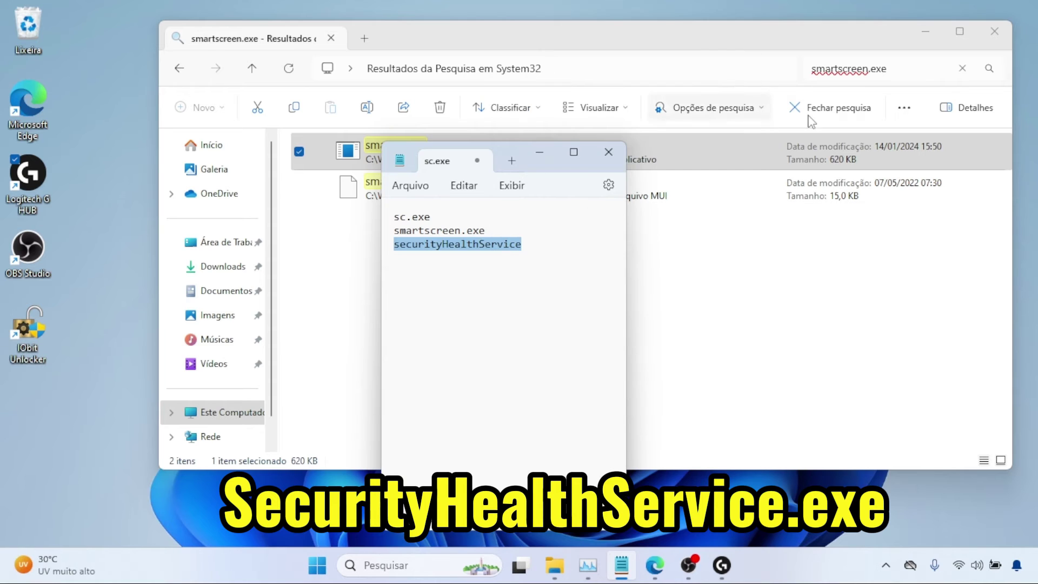
double_click(834, 71)
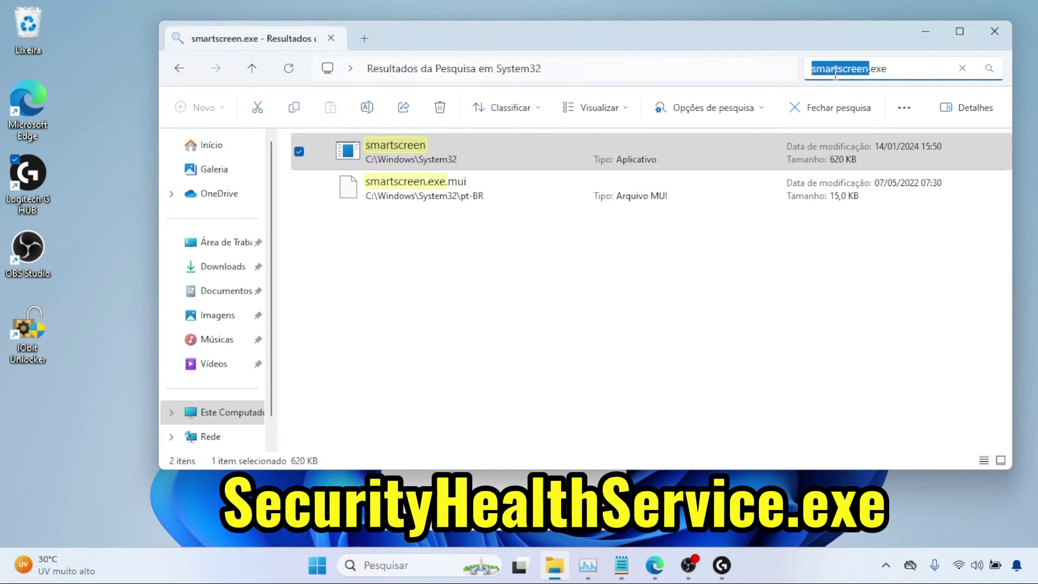
key(ctrl+a)
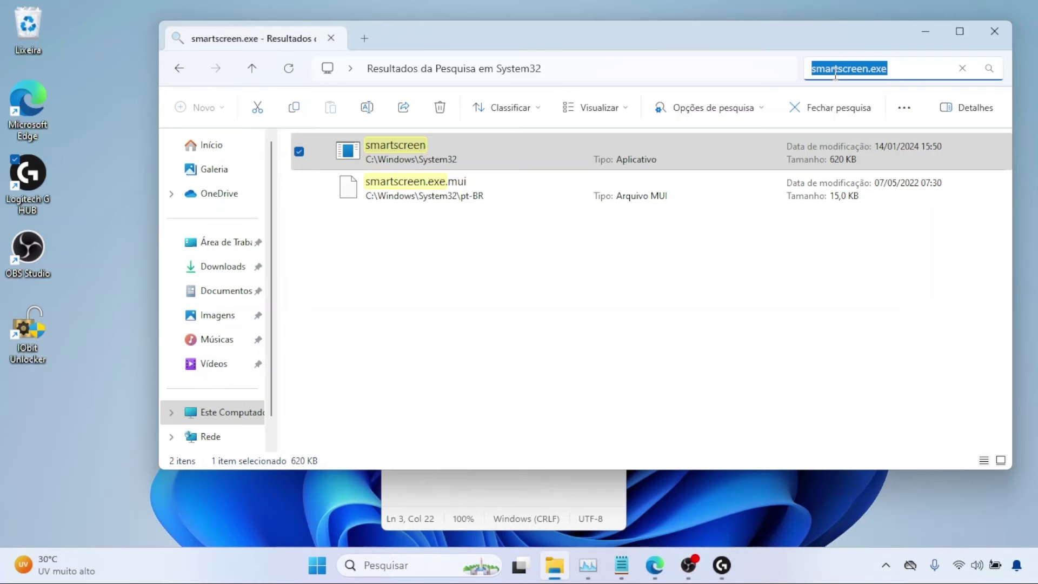
right_click(835, 71)
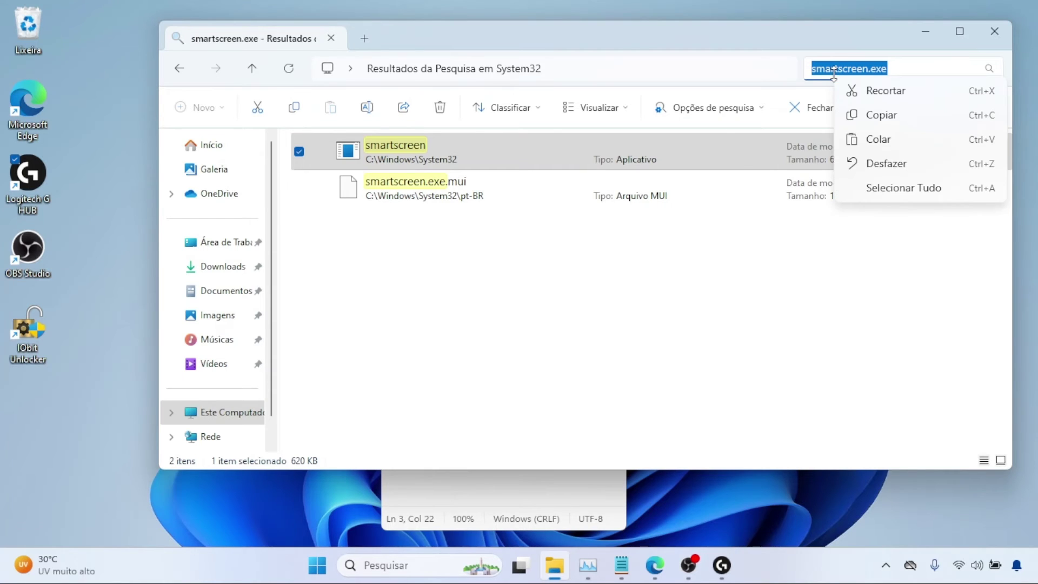
click(877, 140)
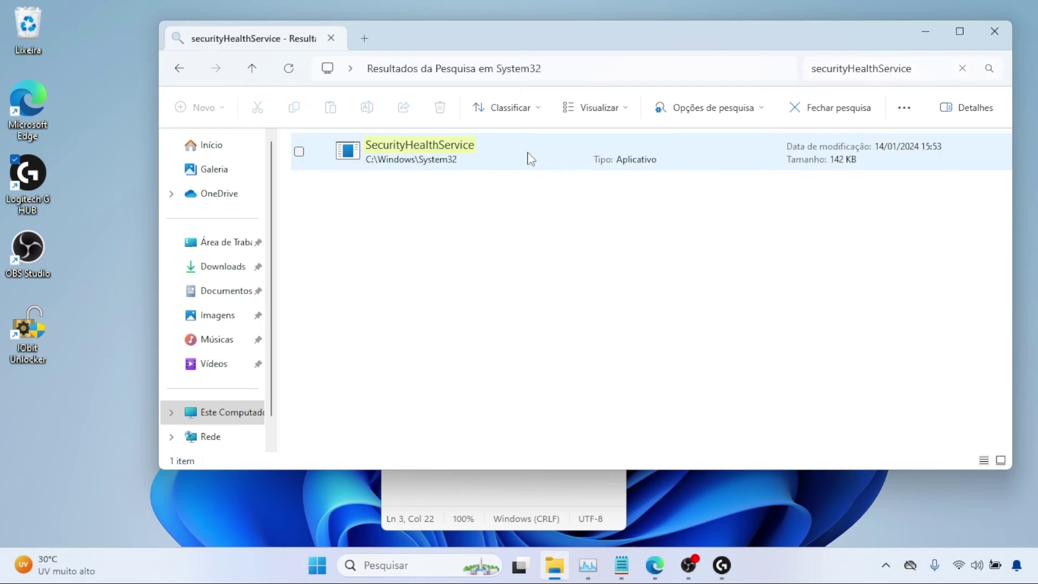
Load the SecurityHealthService application from System32 into IObit Unlocker, permanently delete it with Unlock & Delete, and close the tool.
right_click(527, 156)
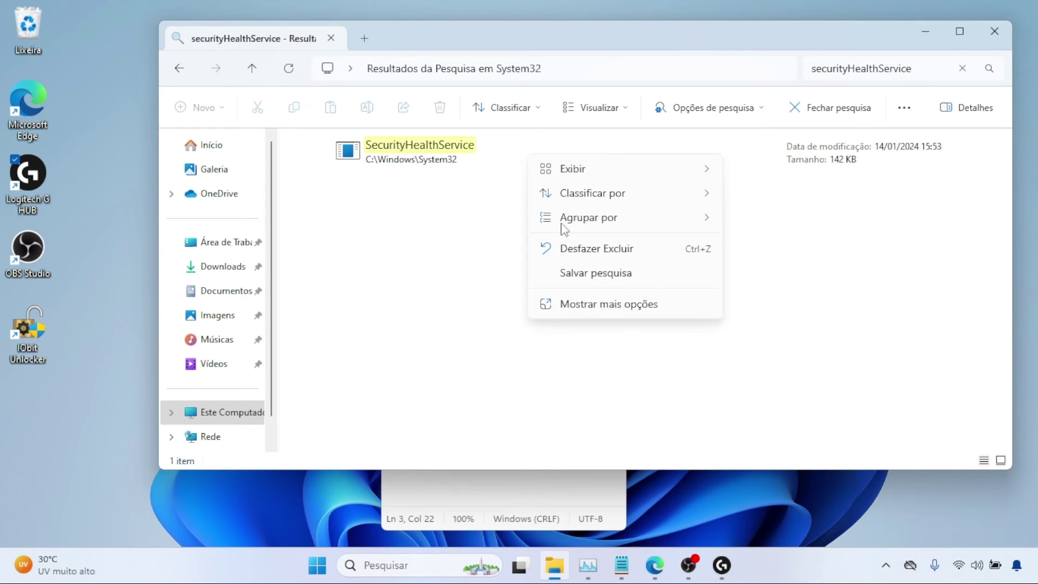
click(502, 150)
right_click(504, 155)
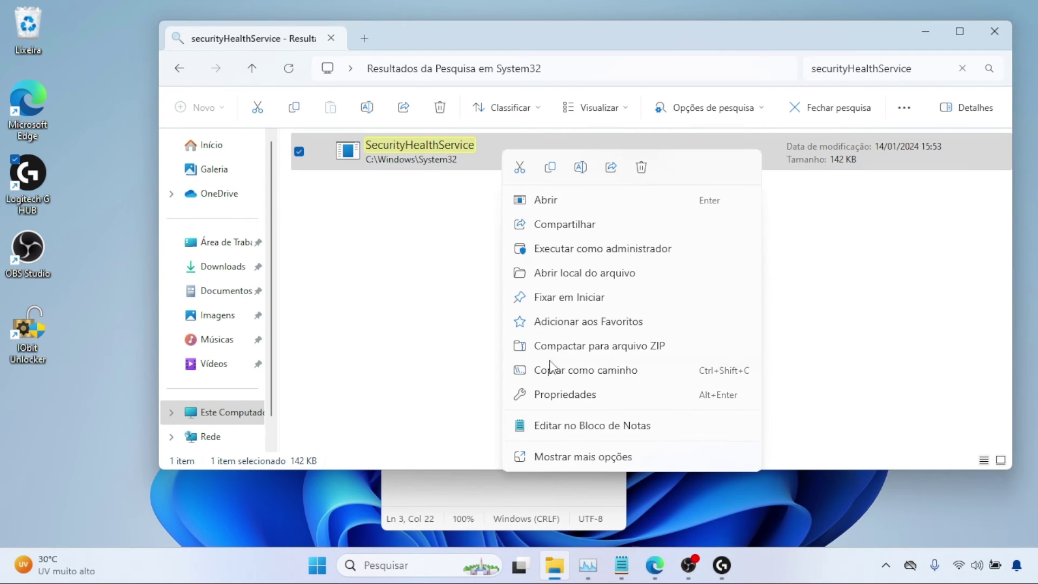
click(543, 457)
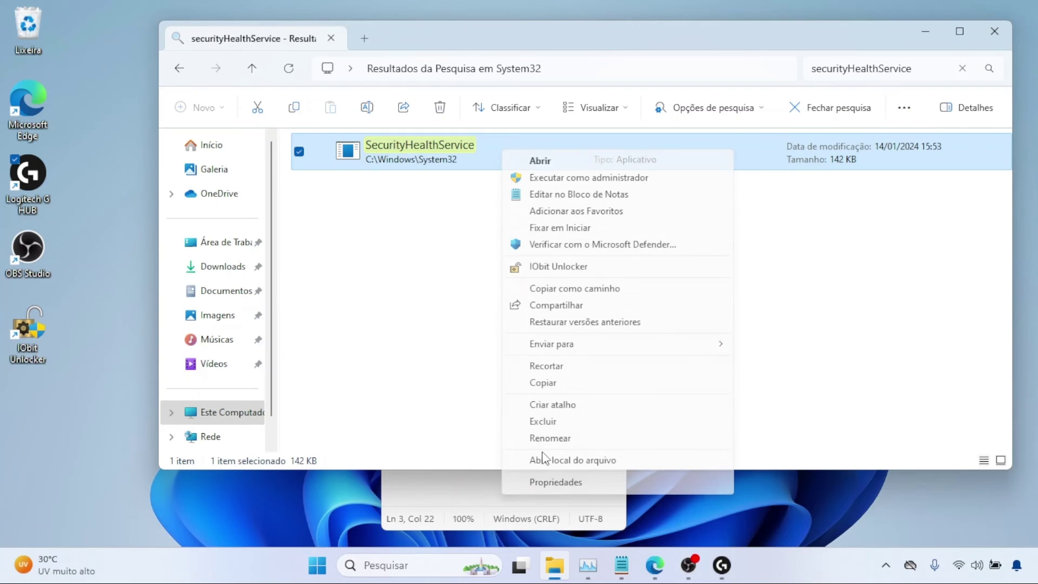
click(568, 269)
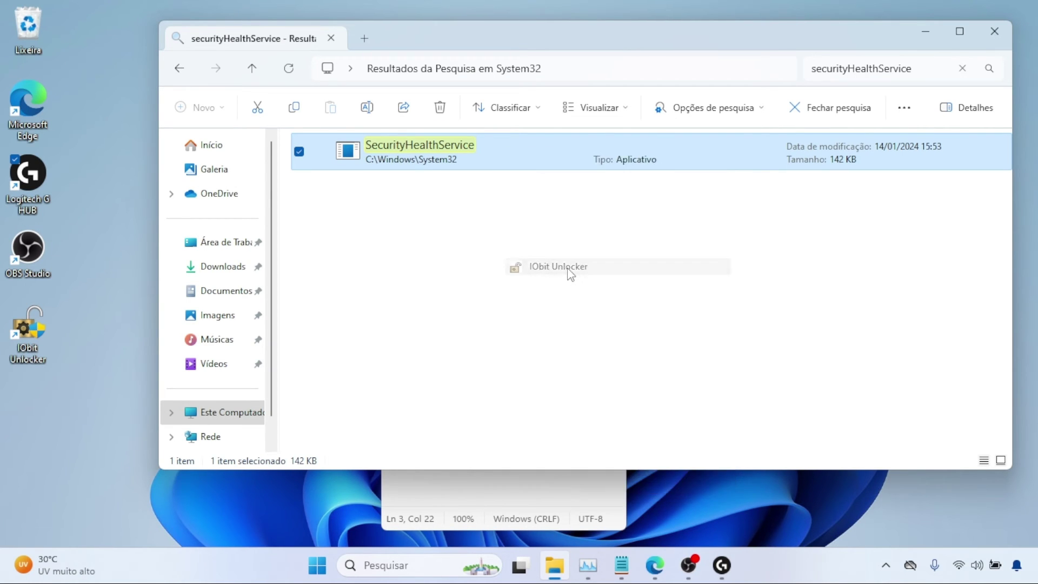
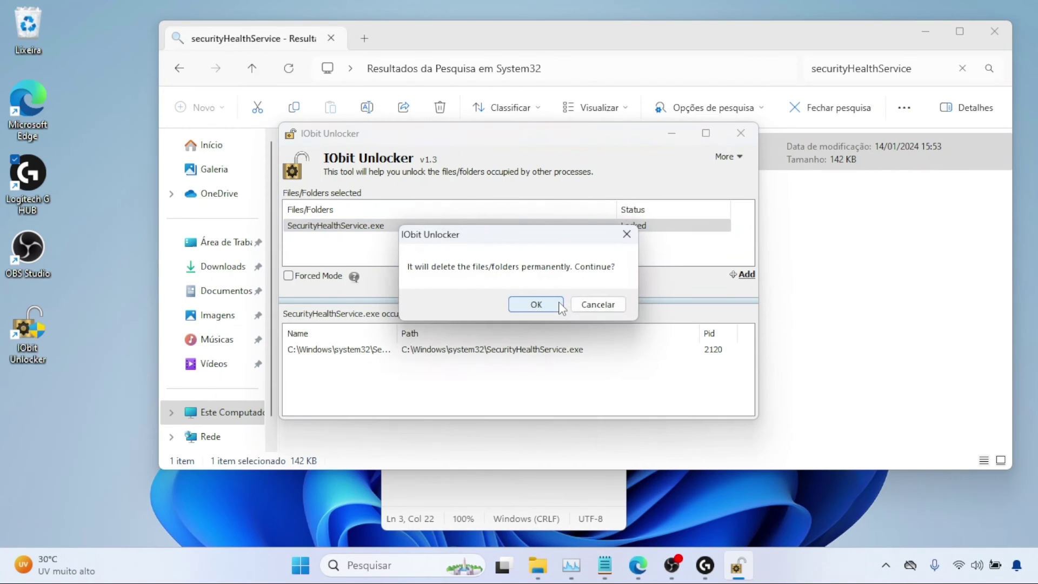
click(559, 305)
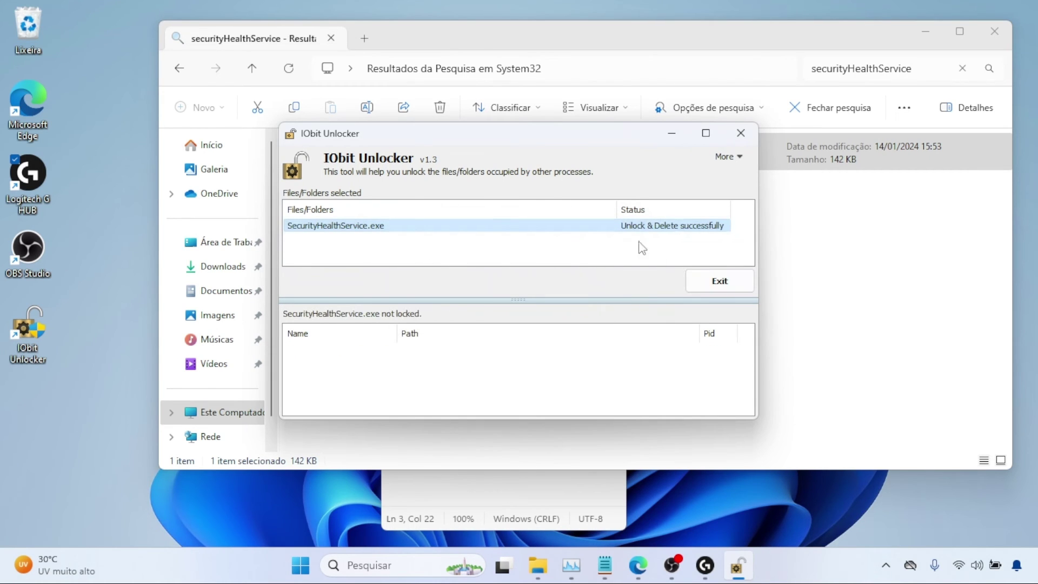
click(740, 133)
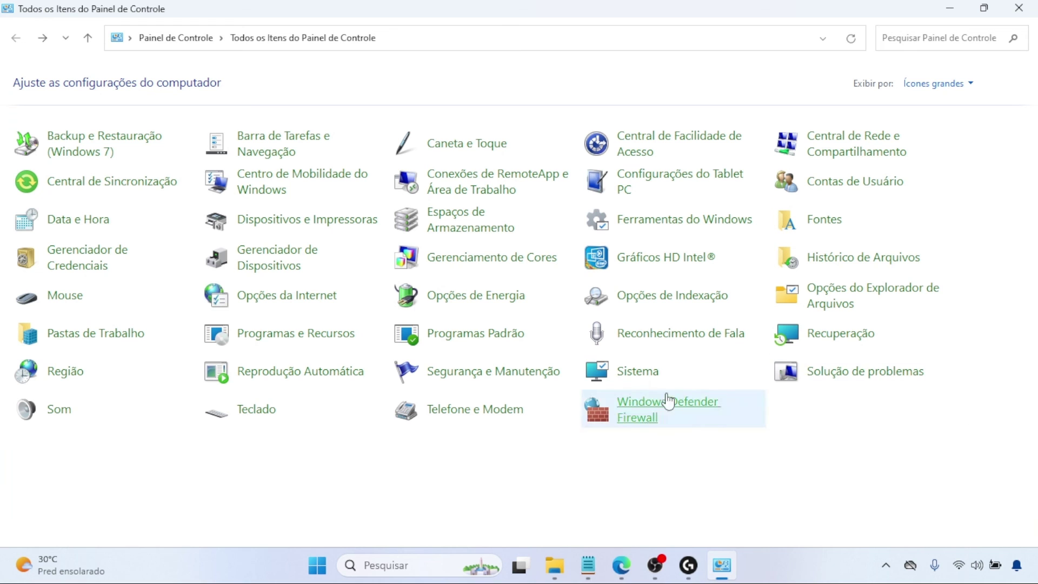
Open the Sistema item from the Control Panel and go to the Privacidade e segurança settings.
click(638, 372)
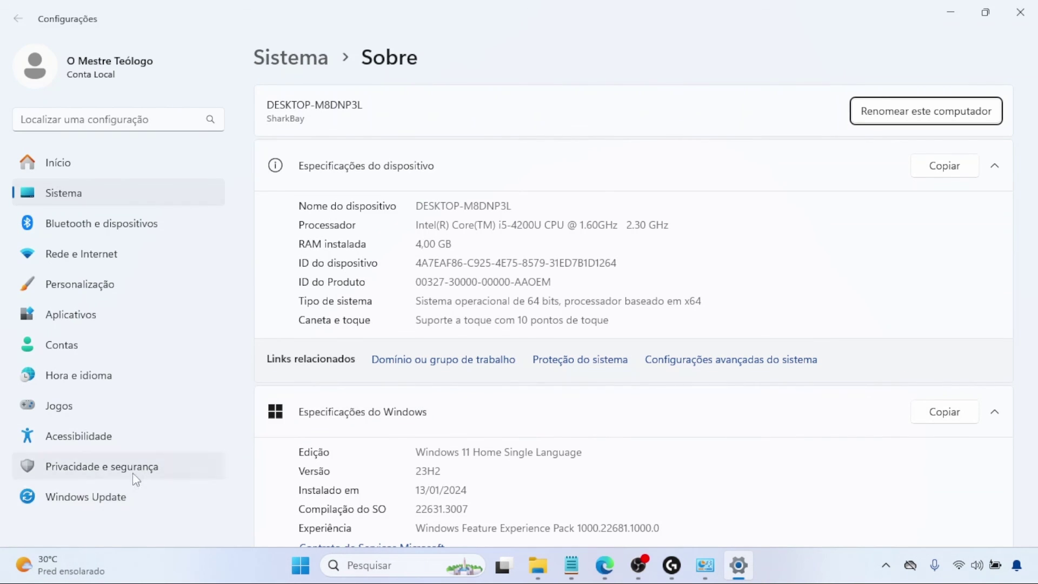
click(98, 473)
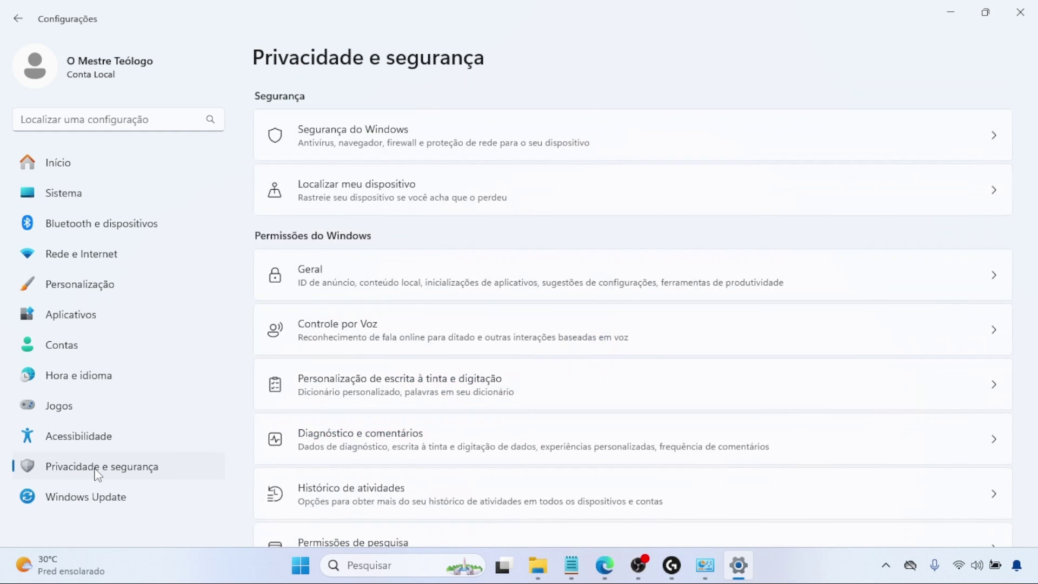